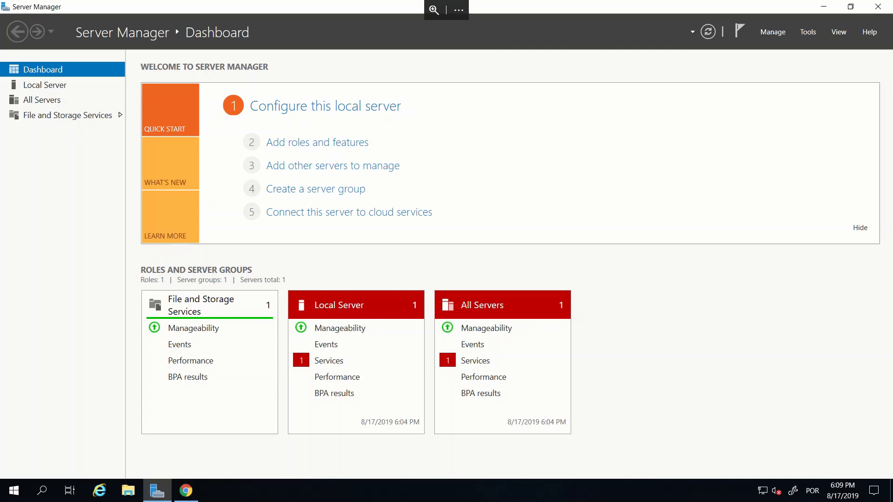
Review the local server's properties, and switch to Chrome to check the Azure File Sync system requirements
click(37, 87)
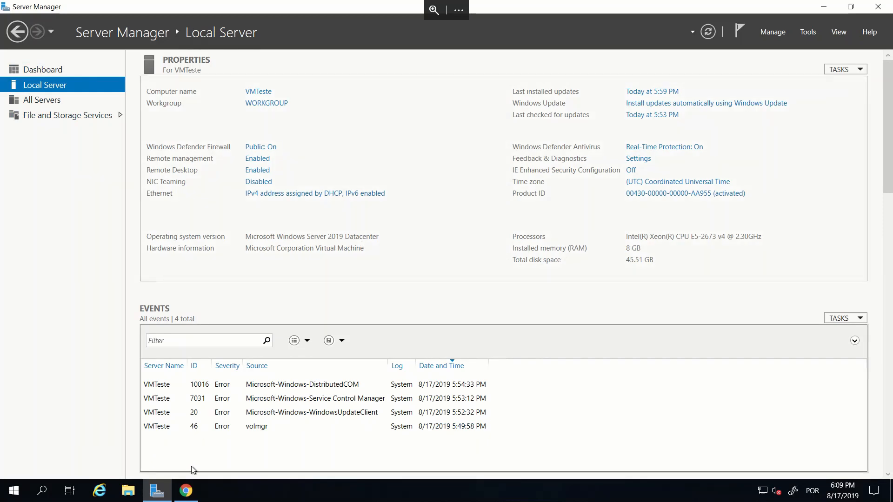
click(186, 491)
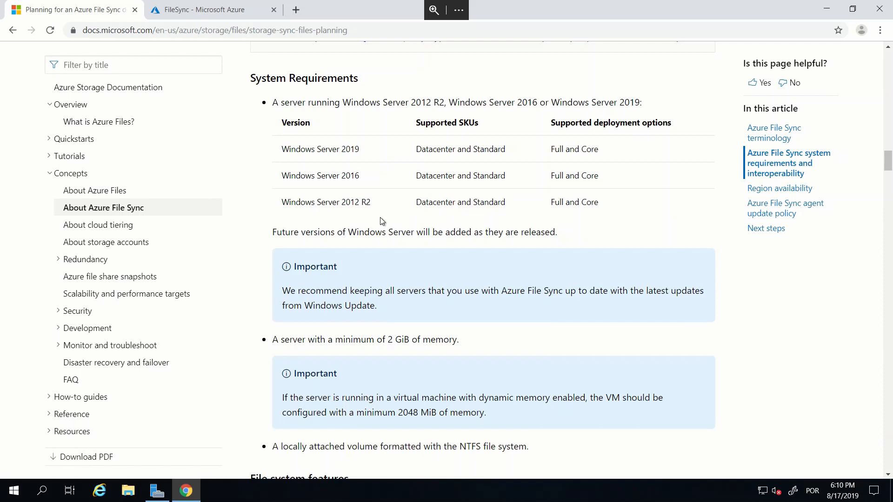
Open Windows PowerShell as administrator and query its version with $PSVersionTable.PSVersion
right_click(10, 494)
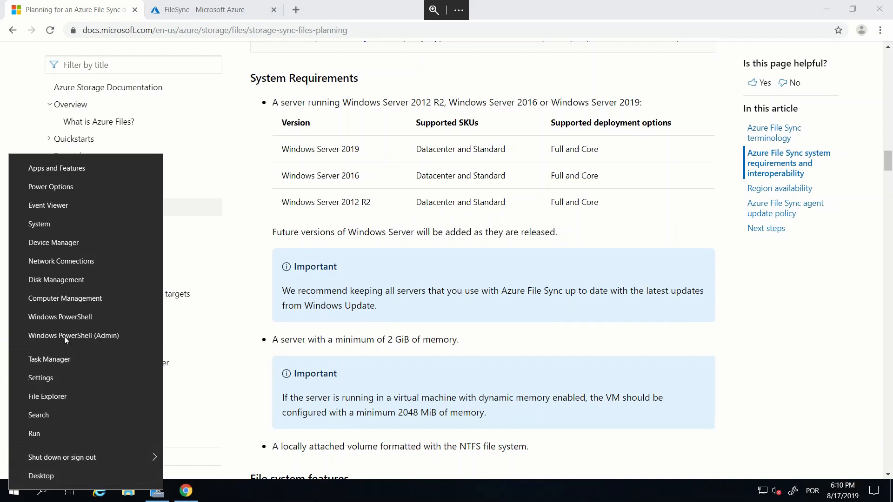
click(64, 336)
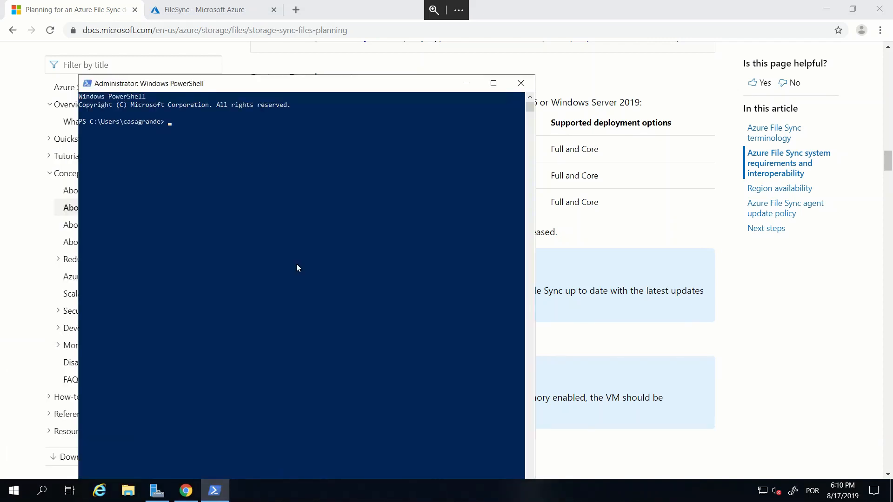
text($PSVersionTable.PSVersion)
key(Return)
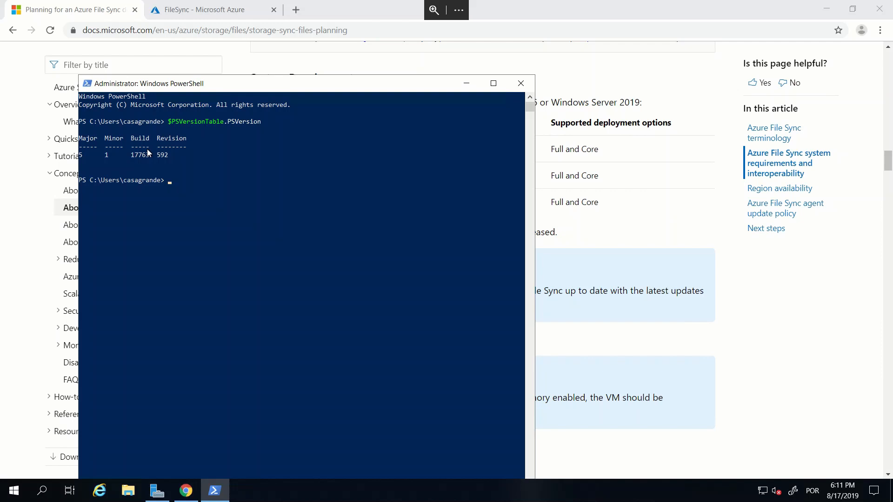
Install the Az module for all users with AllowClobber, accepting the NuGet provider (Y) and the untrusted repository (A)
drag(375, 88, 502, 56)
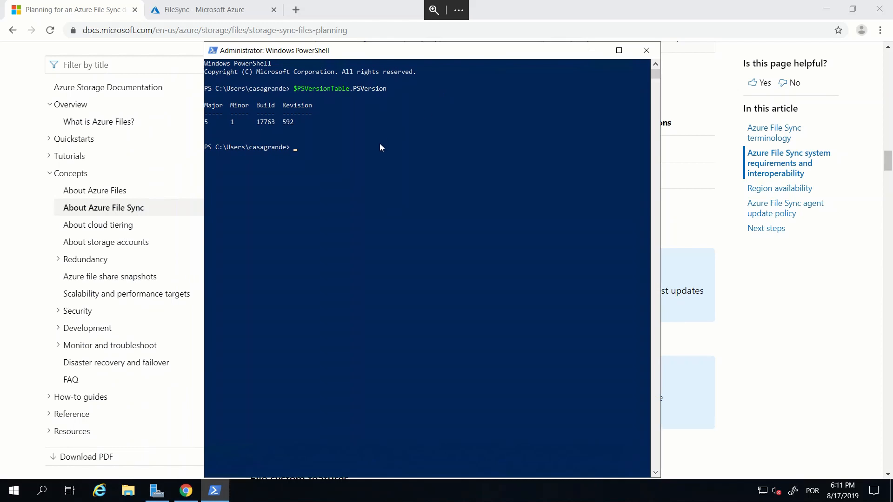
text(Install-Module -Name Az -AllowClobber -Scope AllUsers)
key(Return)
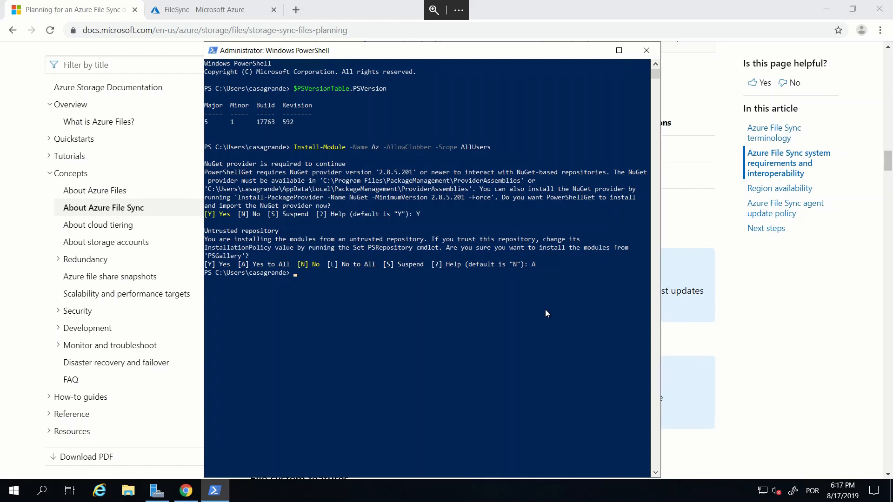
Switch to Server Manager and turn off IE Enhanced Security Configuration for both Administrators and Users
click(157, 494)
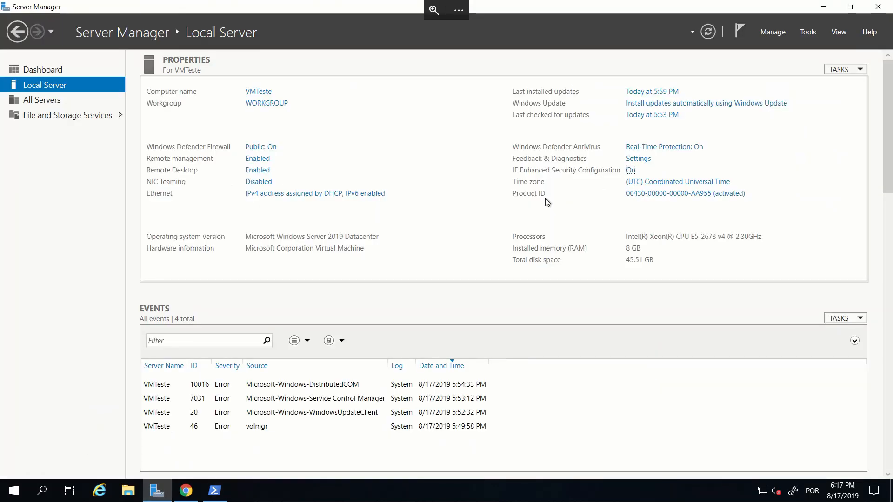
click(631, 170)
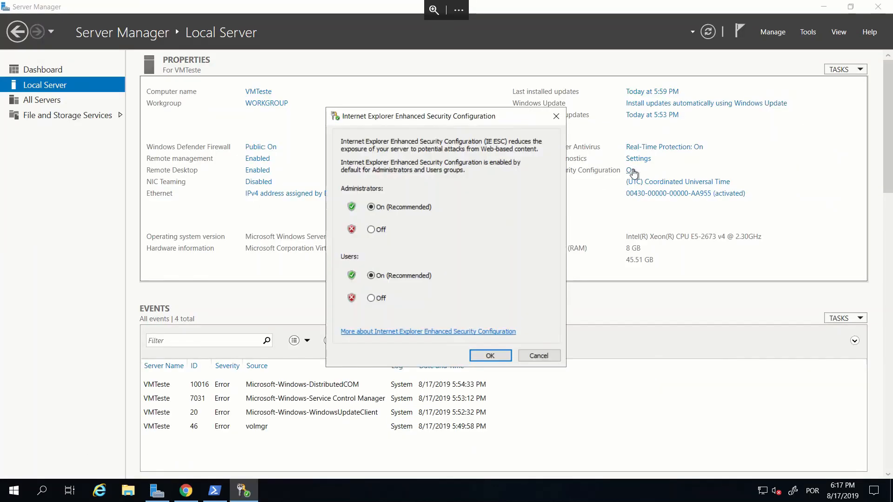
click(375, 229)
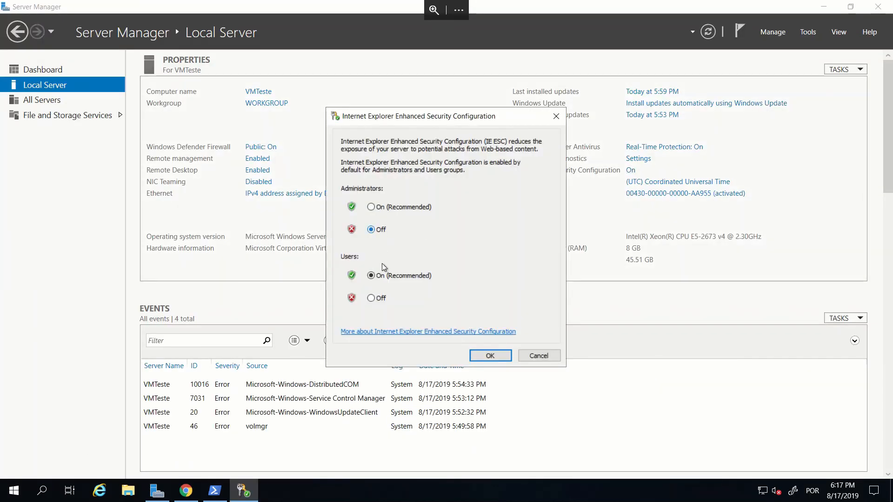
click(378, 298)
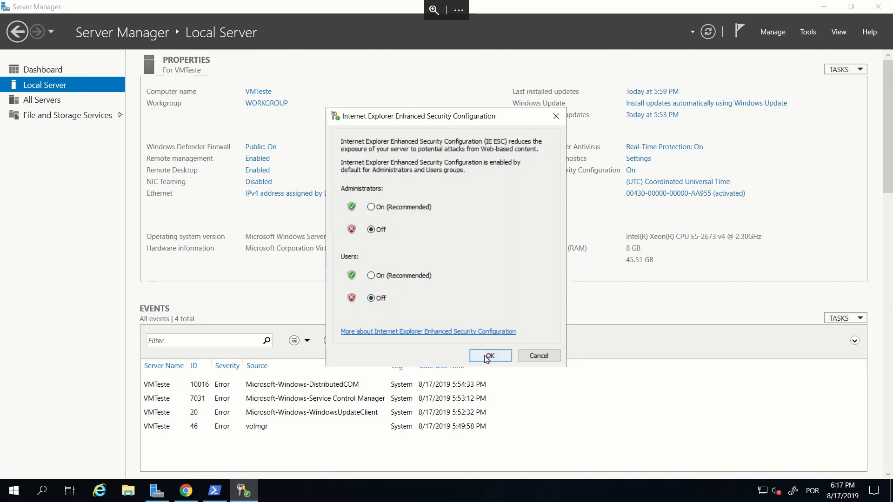
click(479, 352)
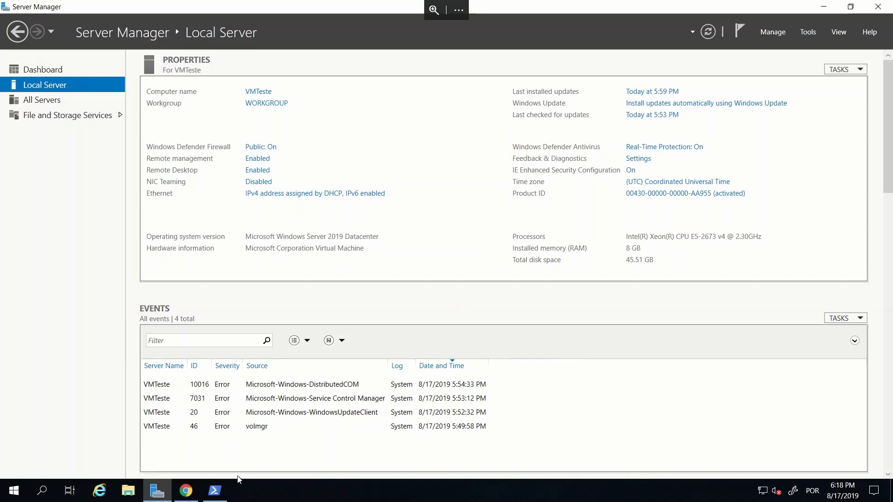
click(195, 494)
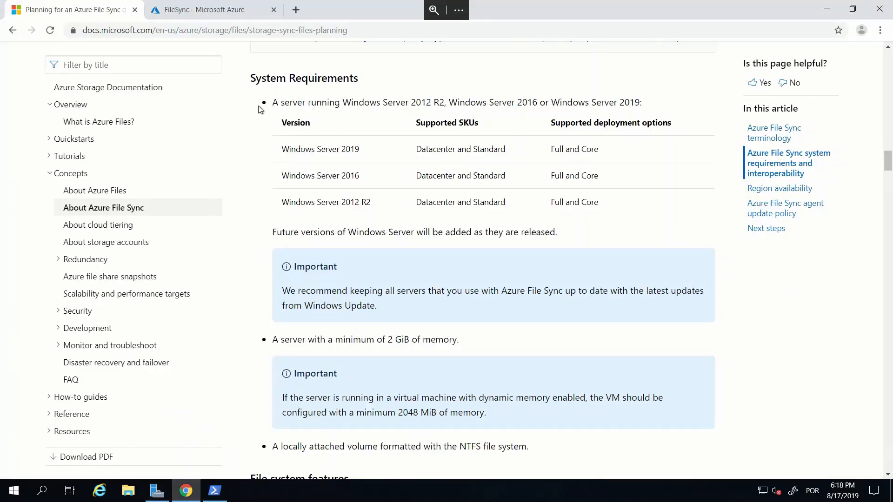
click(297, 10)
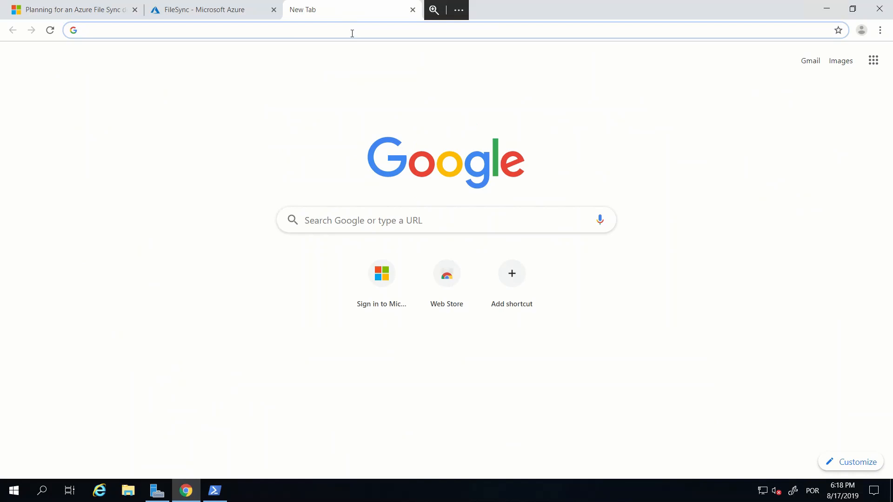
text(https://www.microsoft.com/en-us/download/details.aspx?id=57159)
key(Return)
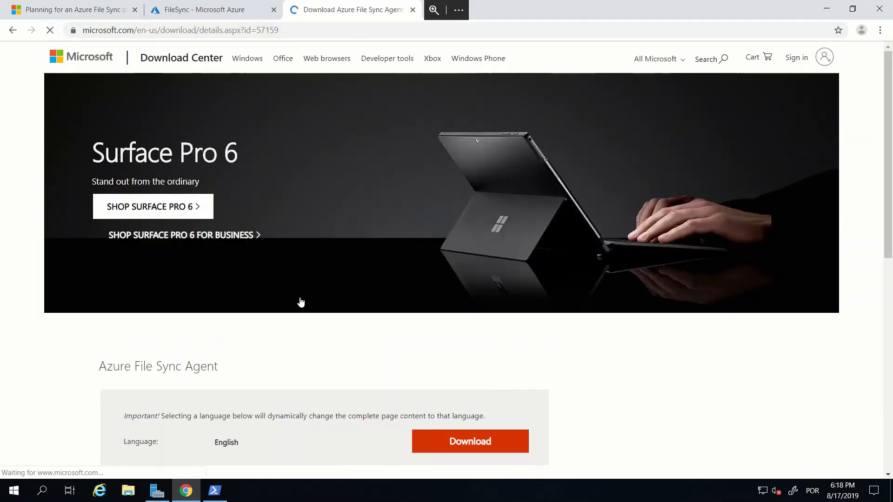
Download the StorageSyncAgent_WS2019.msi file from the Azure File Sync Agent page
scroll(293, 319, down, 2)
click(466, 327)
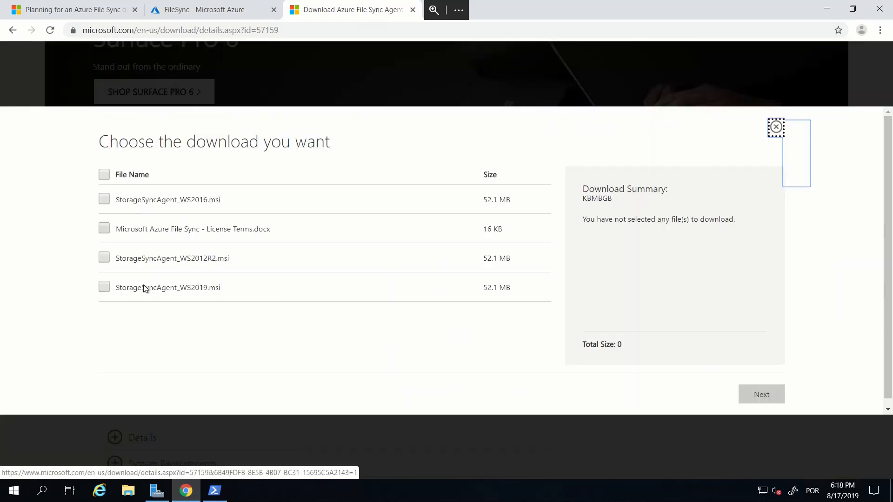
click(103, 288)
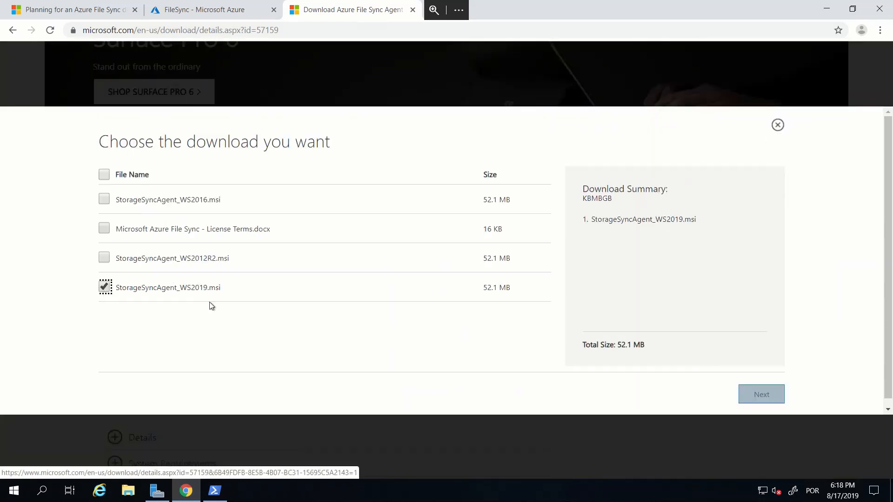
click(763, 396)
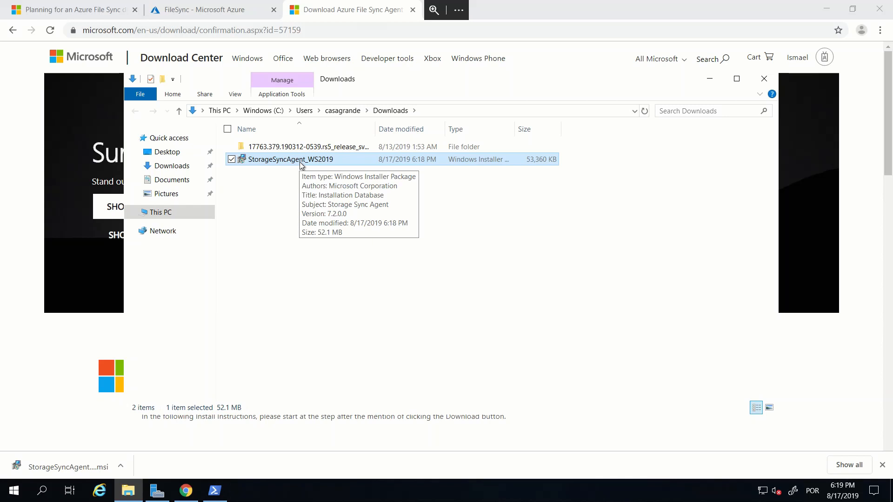
Install the Storage Sync Agent from StorageSyncAgent_WS2019, keeping the default folder, existing proxy settings, Use Microsoft Update and the default auto-update settings
double_click(301, 161)
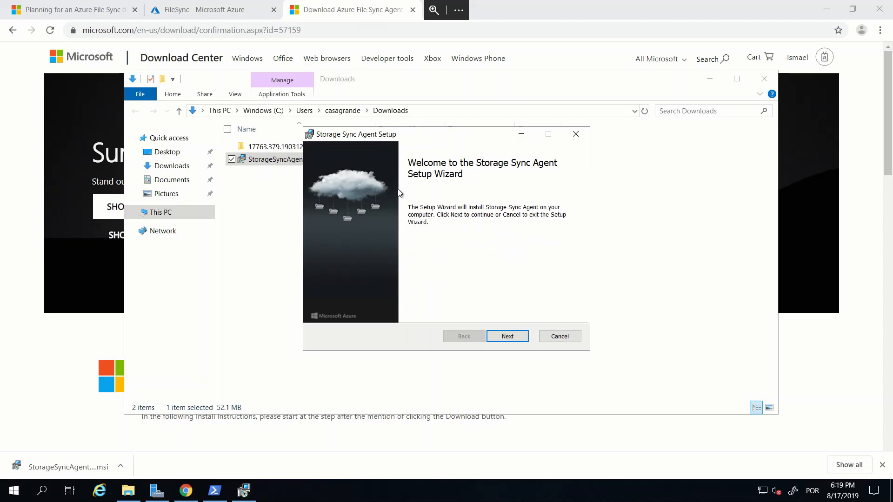
click(507, 341)
click(518, 341)
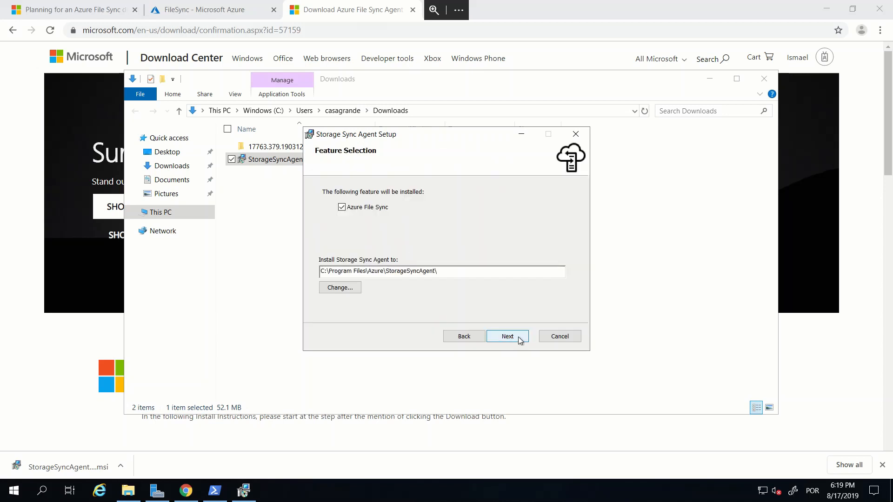
click(524, 344)
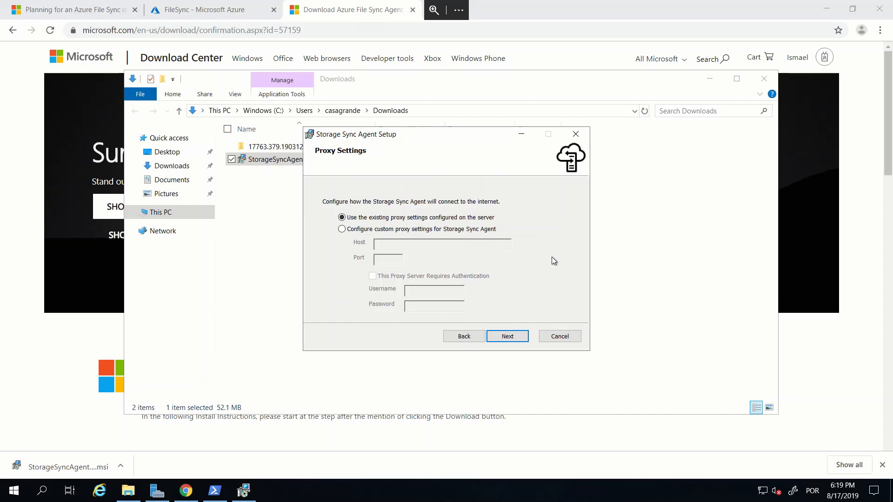
click(529, 340)
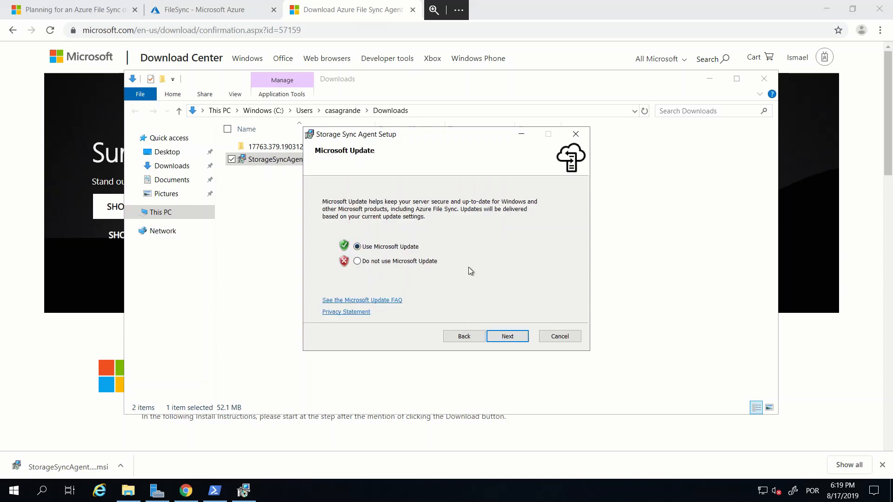
click(505, 338)
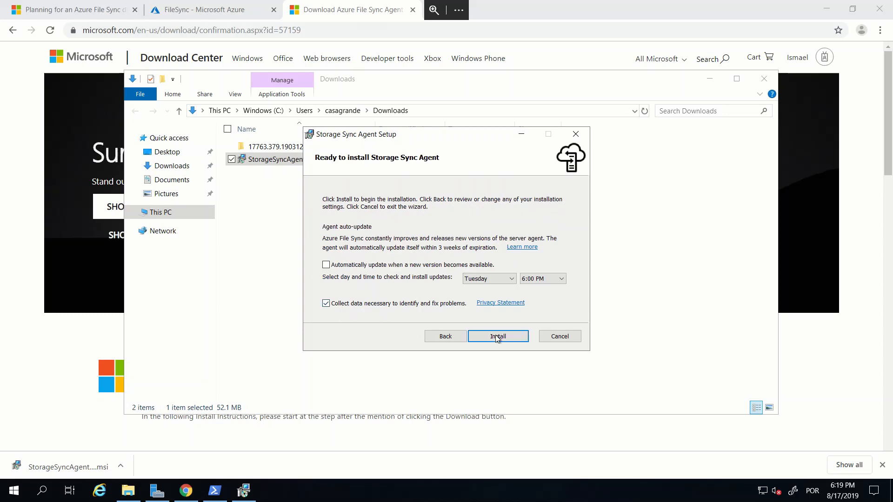
click(505, 339)
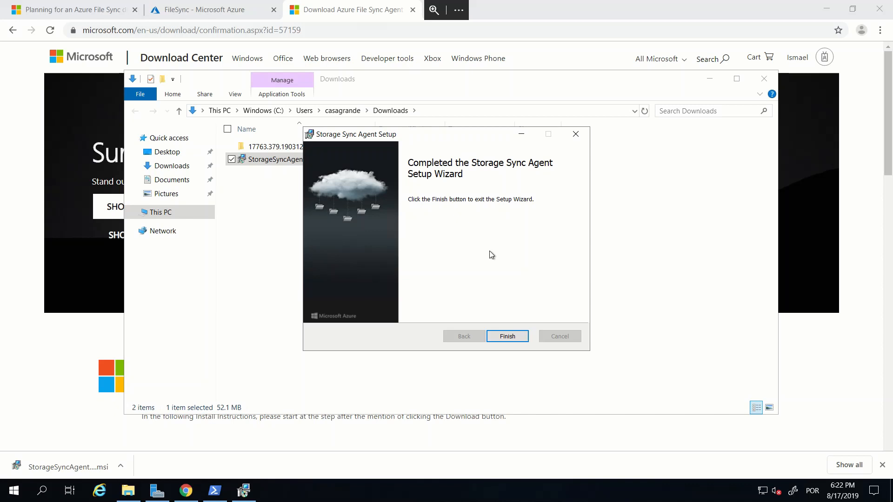
click(505, 333)
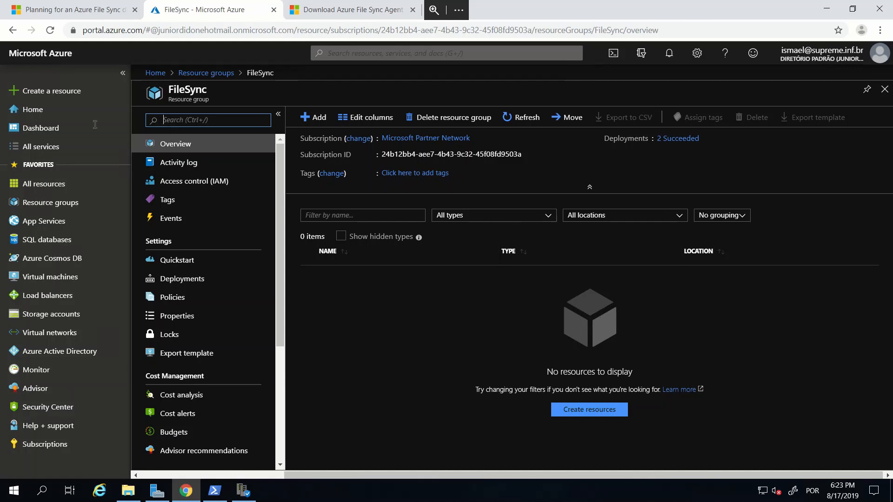
Start adding a Storage account resource to the FileSync resource group from the Marketplace
click(315, 122)
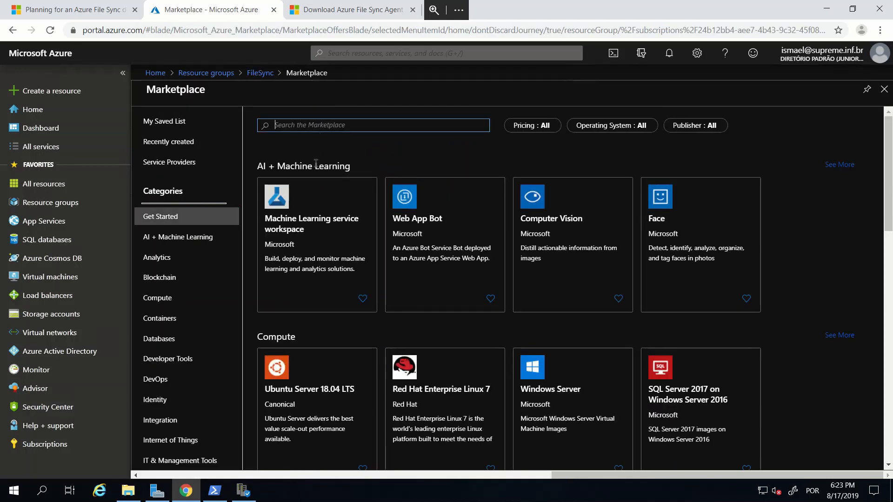
text(storage)
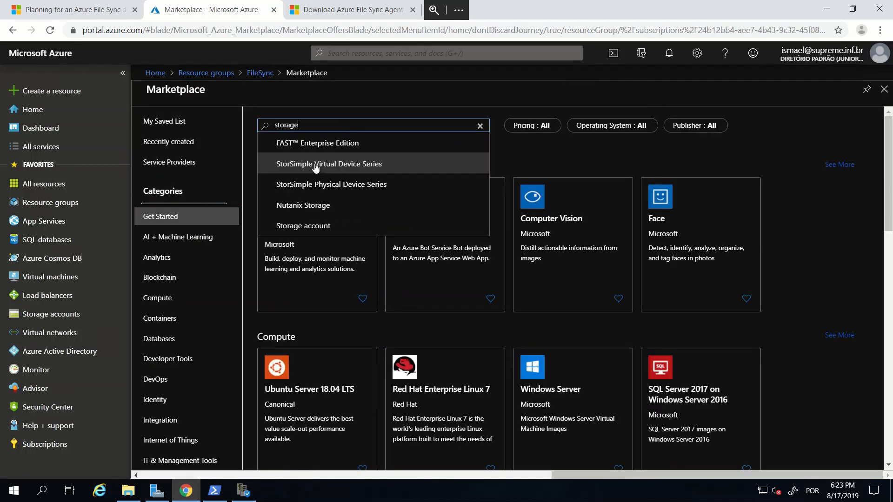
click(320, 226)
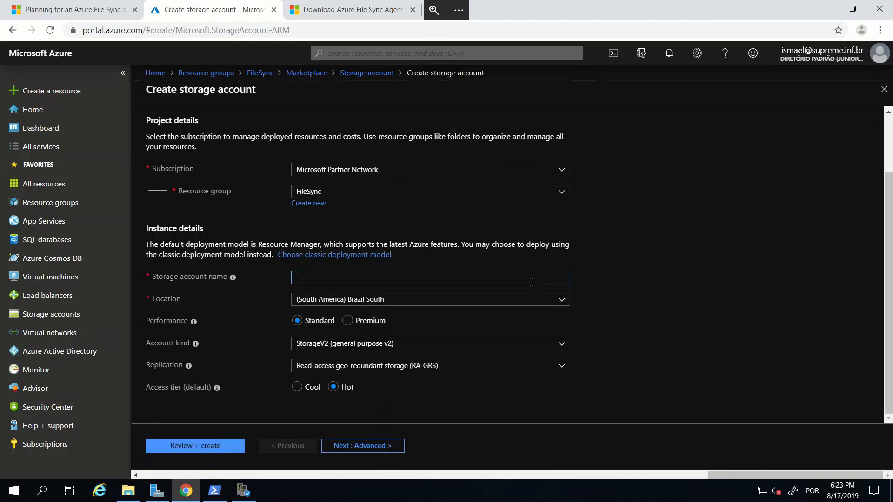
Name the storage account storageaccouteste and set its location to (US) Central US
text(storageaccouteste)
click(508, 300)
scroll(419, 255, up, 5)
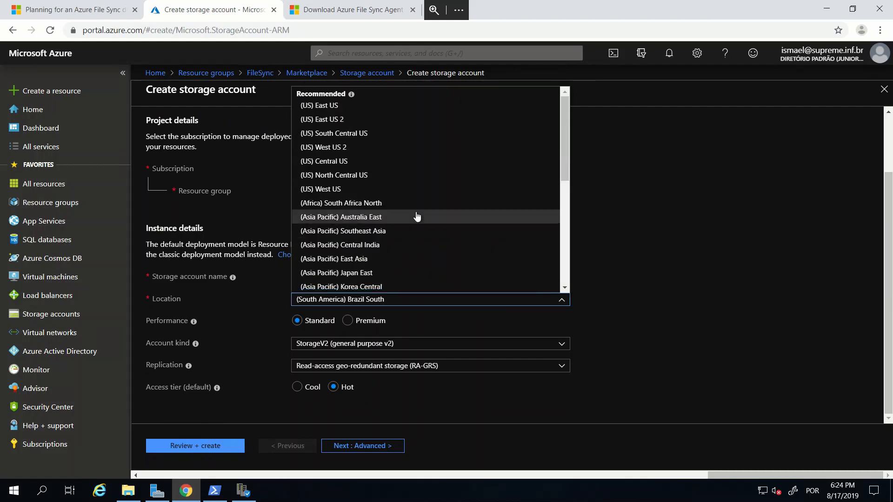
click(347, 163)
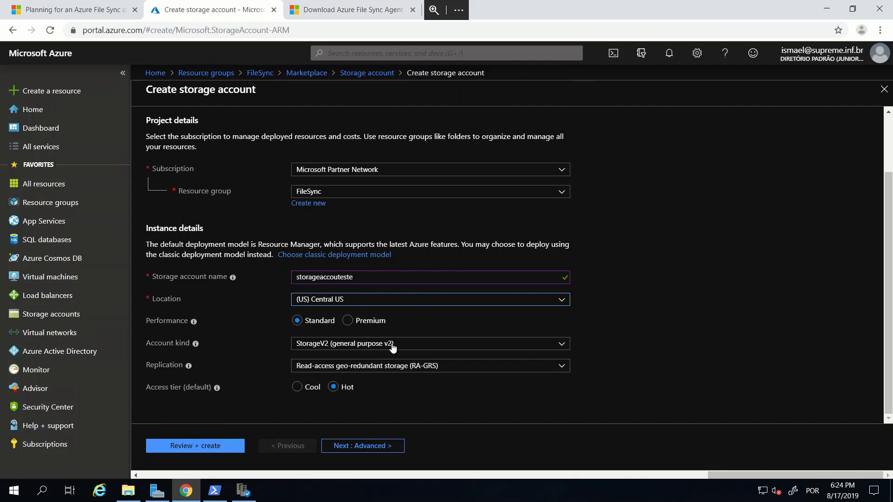
click(208, 345)
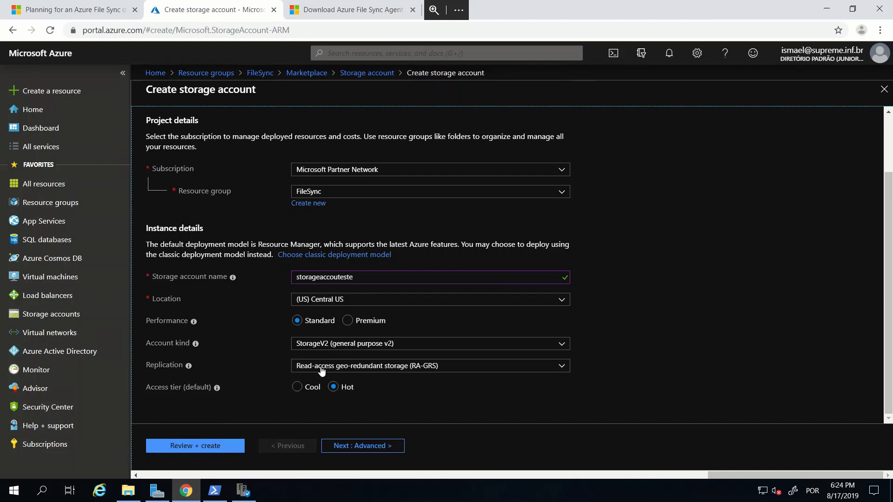
Set the replication to Locally-redundant storage (LRS), review the settings and create the storage account
click(323, 368)
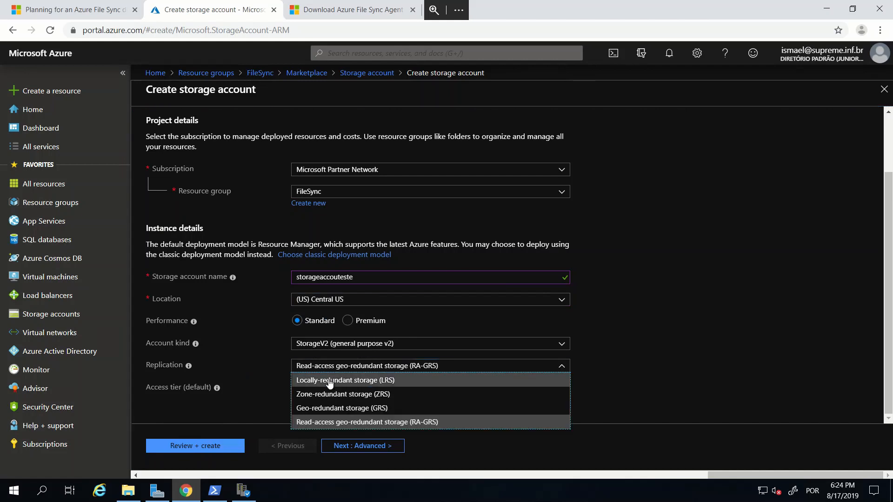
click(330, 380)
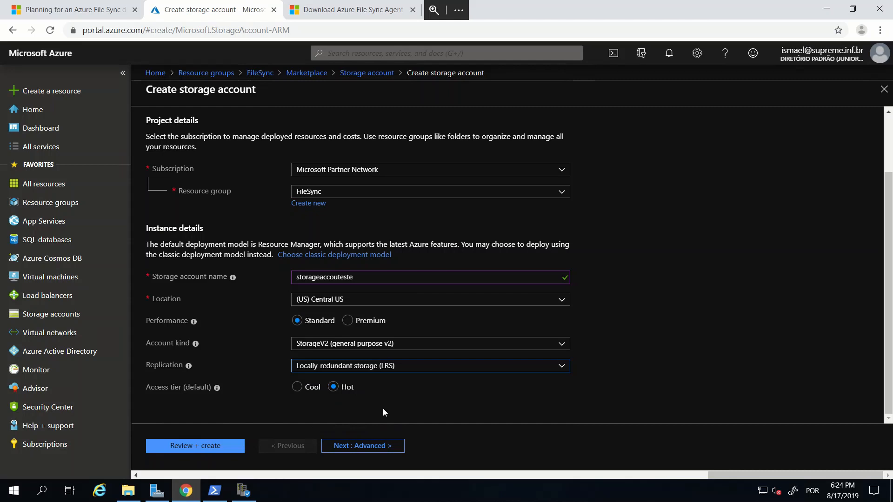
click(212, 447)
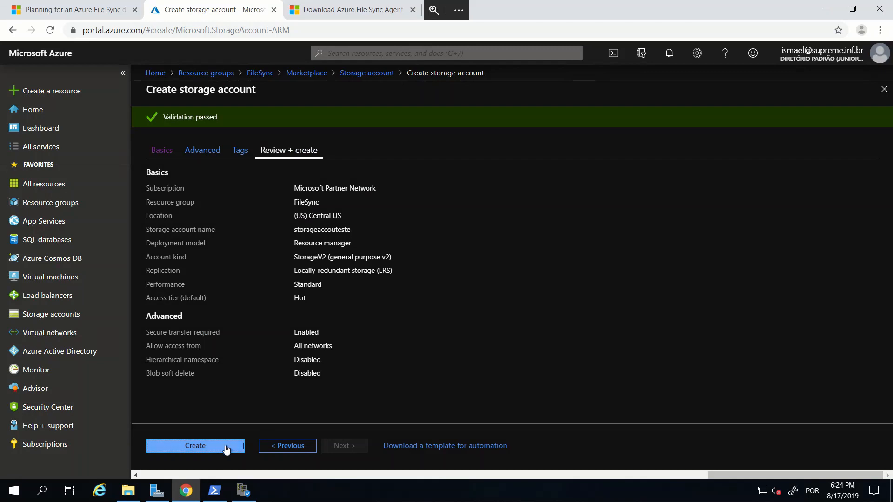
click(222, 445)
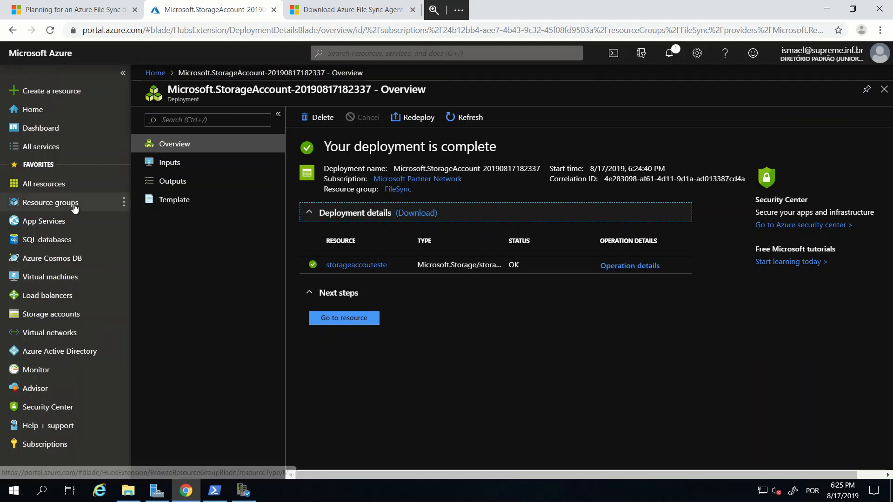
Create a file share named syncteste in the storageaccouteste storage account of the FileSync resource group, leaving the quota empty
click(101, 205)
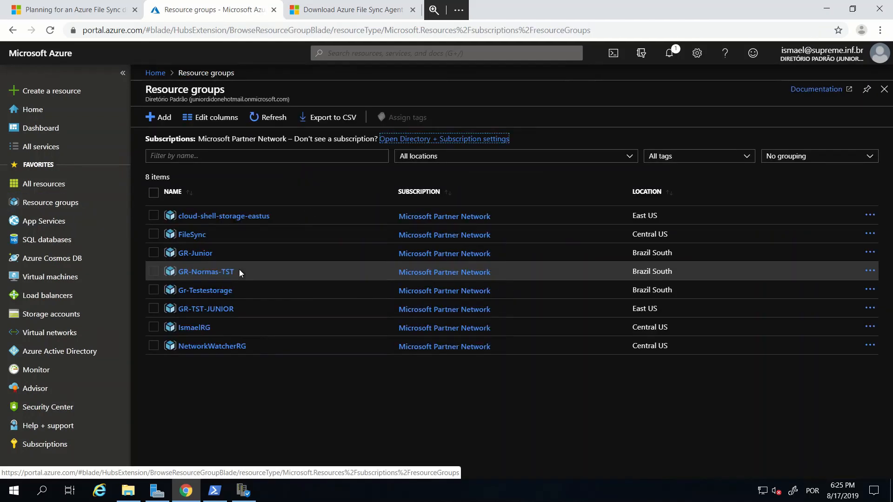
click(194, 235)
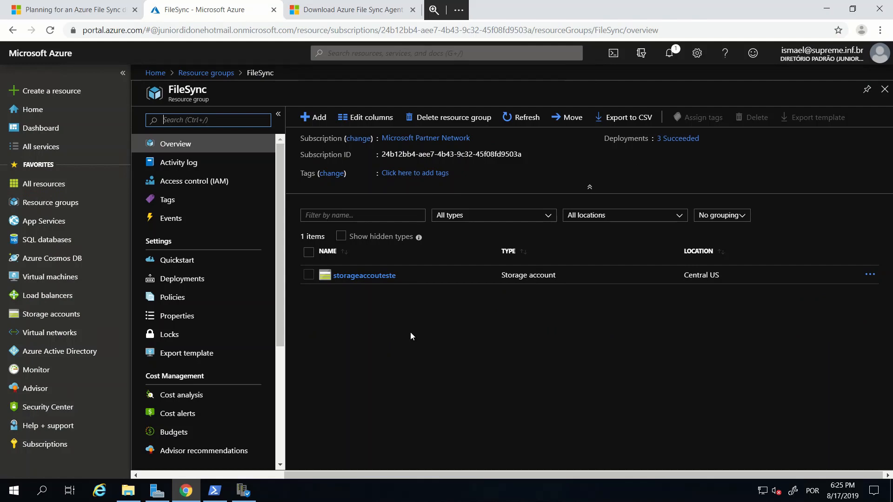
click(372, 278)
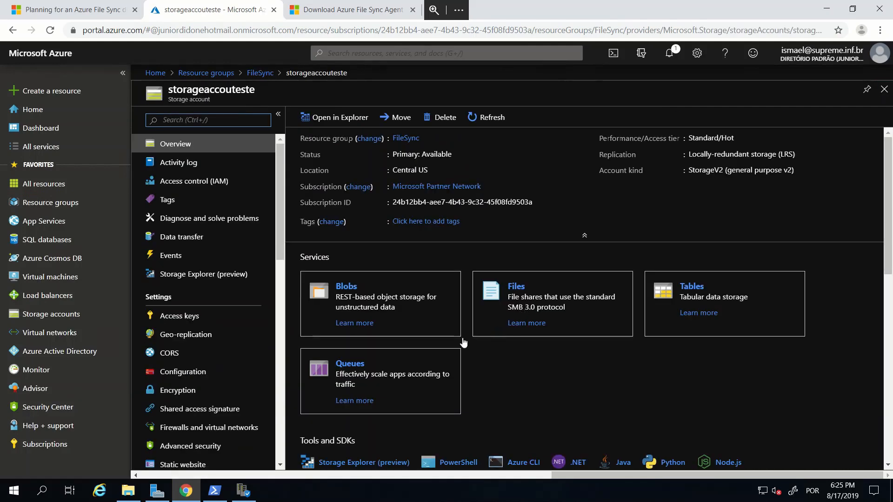
click(517, 288)
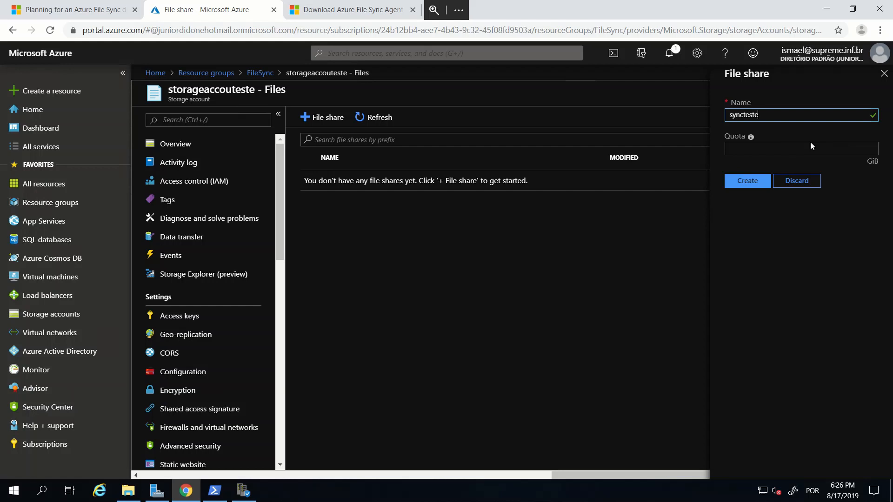
click(767, 180)
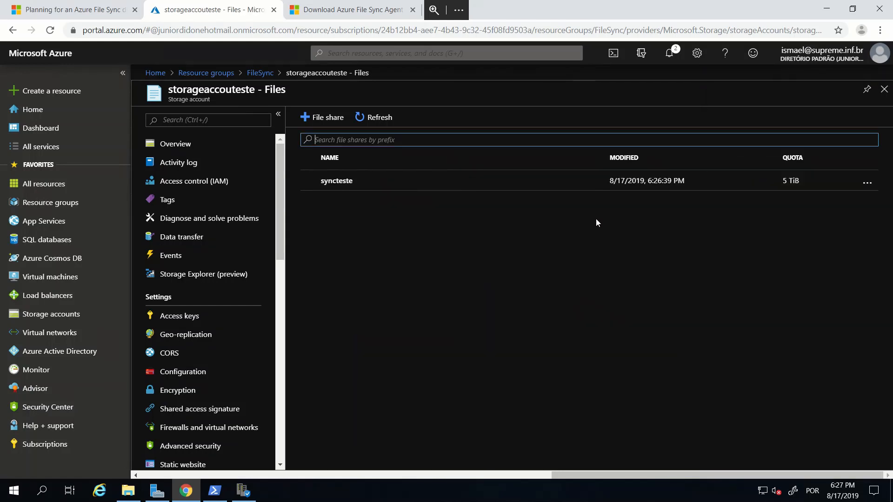
Start adding a resource to the FileSync resource group and find Azure File Sync in the Marketplace
click(260, 73)
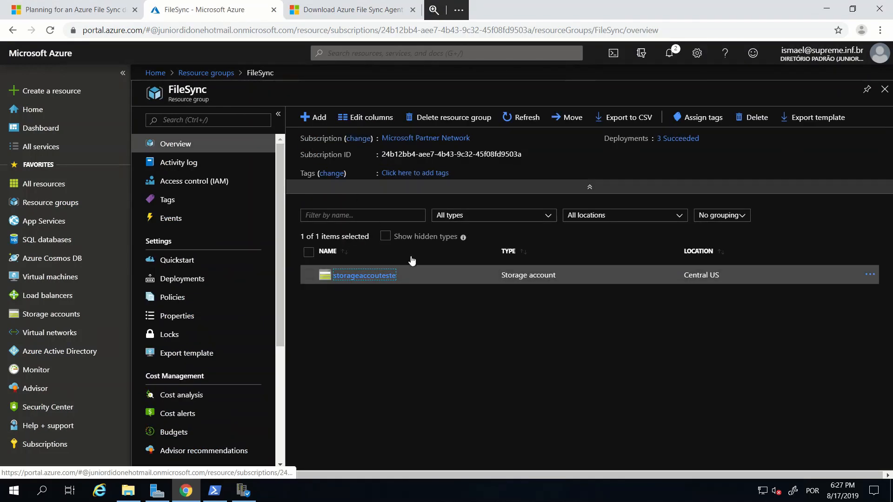
click(314, 120)
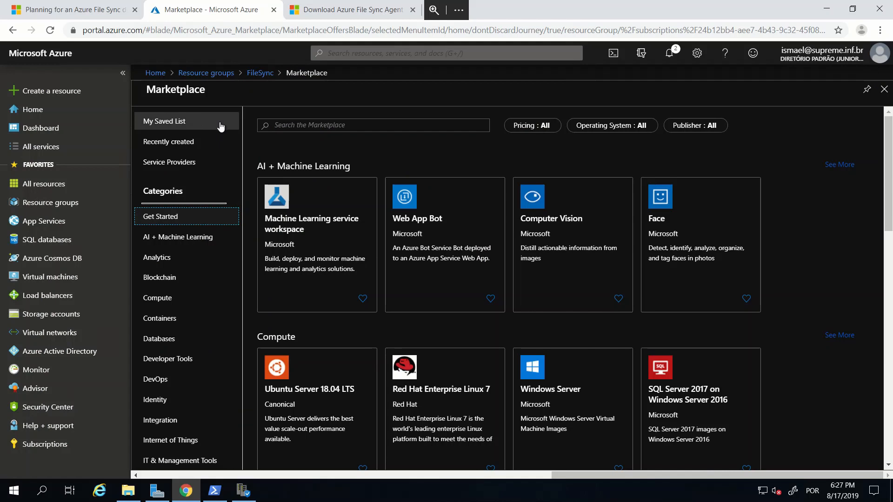
click(293, 125)
text(azure file)
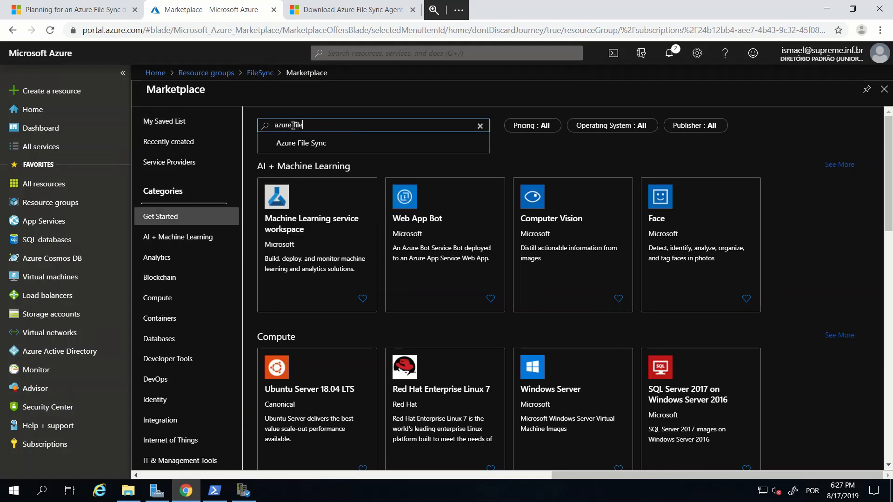
click(290, 143)
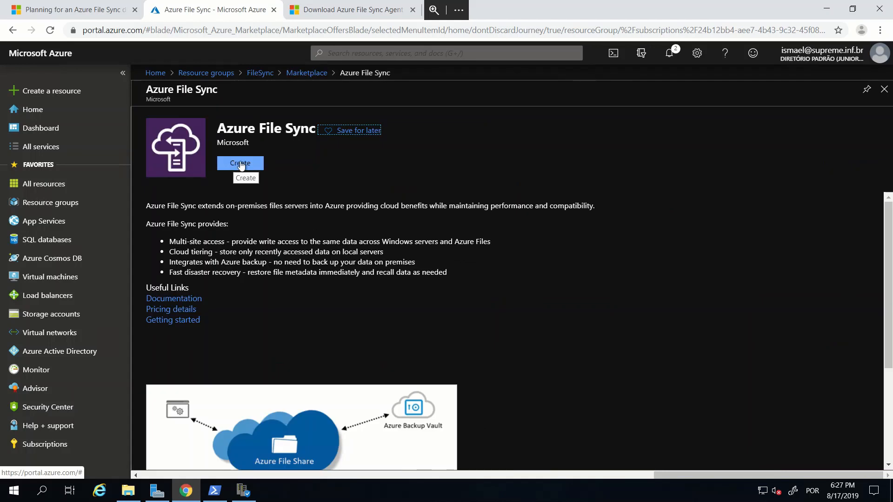
Deploy Azure File Sync with the storage sync service name syncserv in the FileSync resource group, region Central US
scroll(307, 241, down, 3)
scroll(308, 241, down, 1)
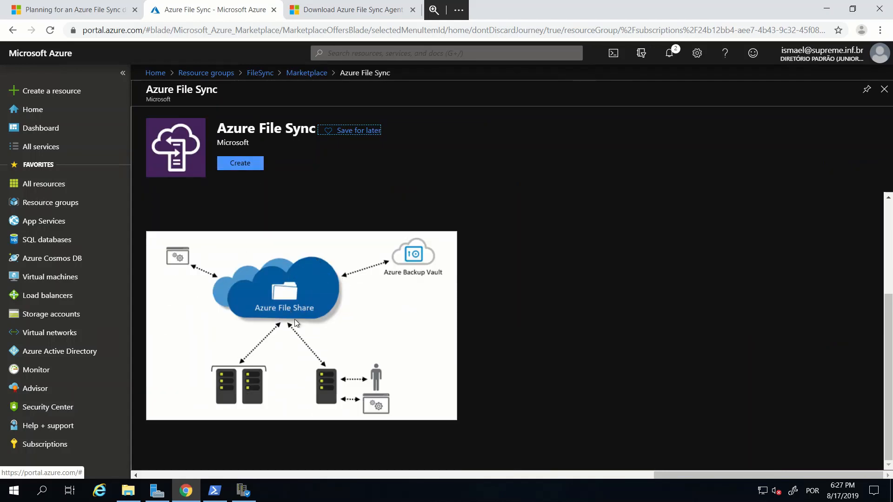
scroll(273, 205, up, 4)
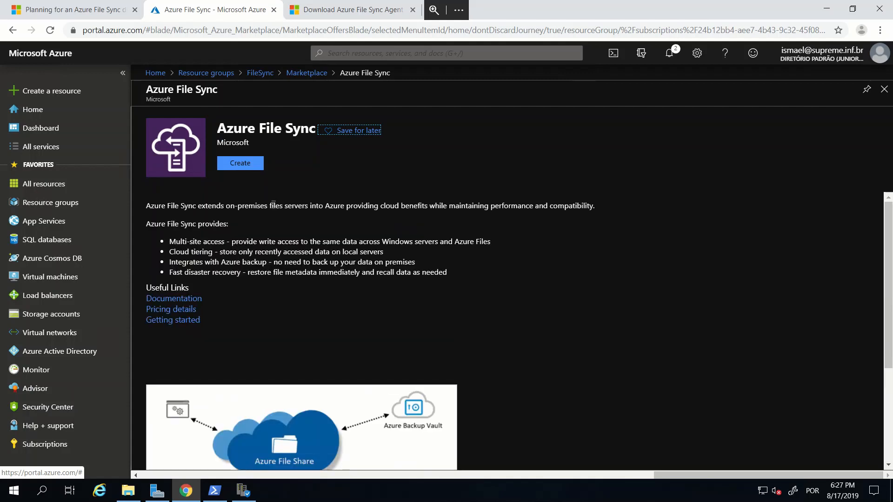
click(250, 166)
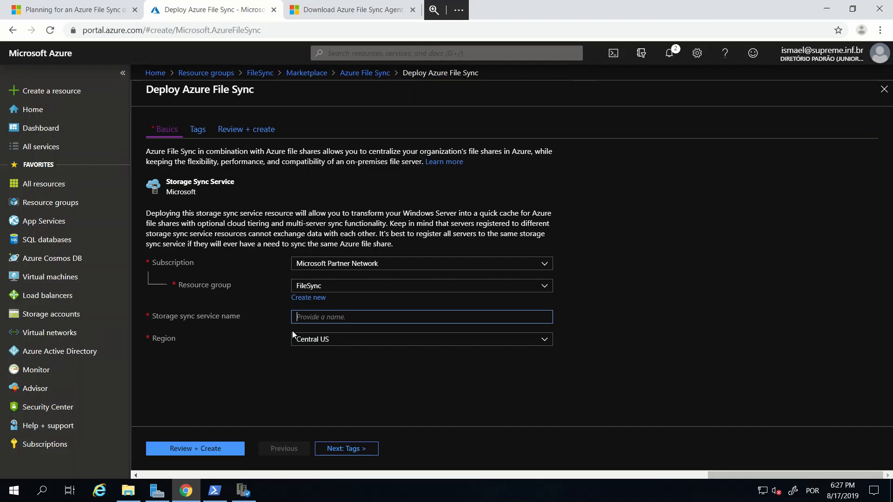
text(syncserv)
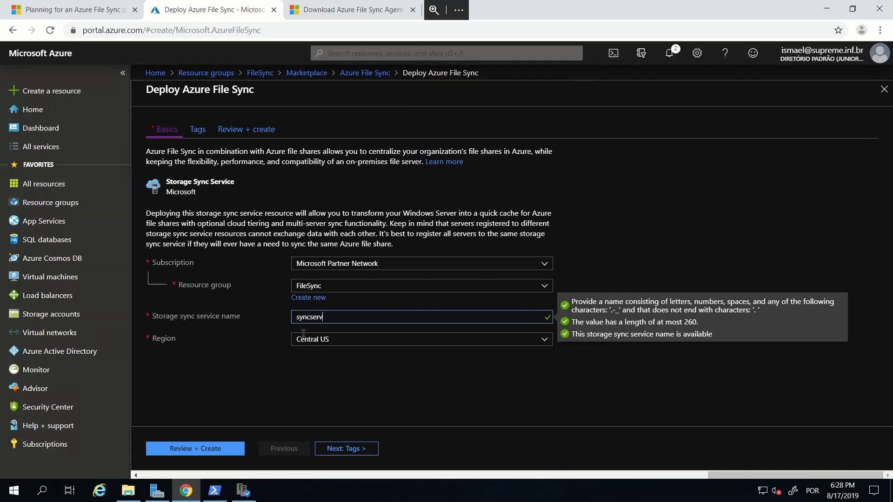
click(227, 442)
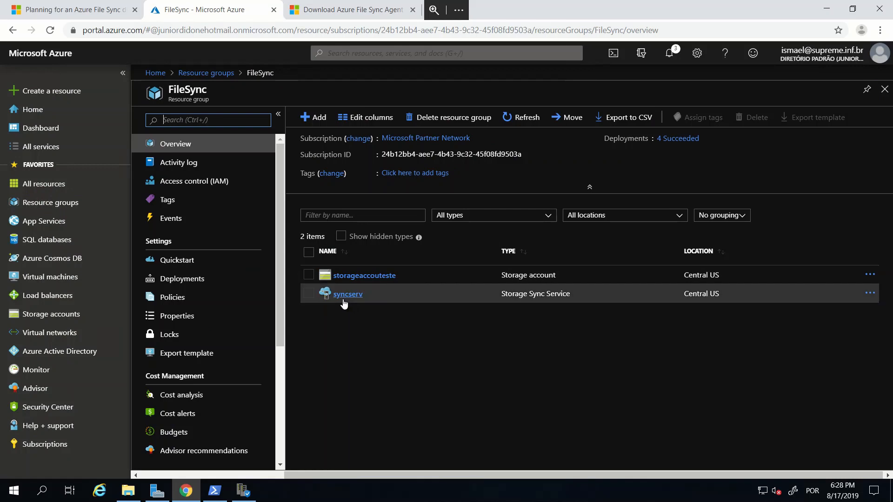
View the registered servers of syncserv and launch Azure Storage Sync Agent Updater on the Windows server
click(346, 295)
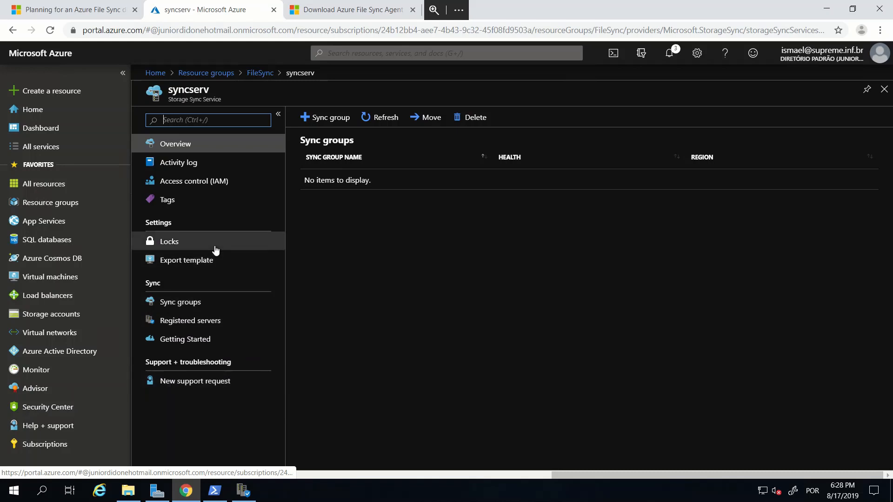
click(213, 320)
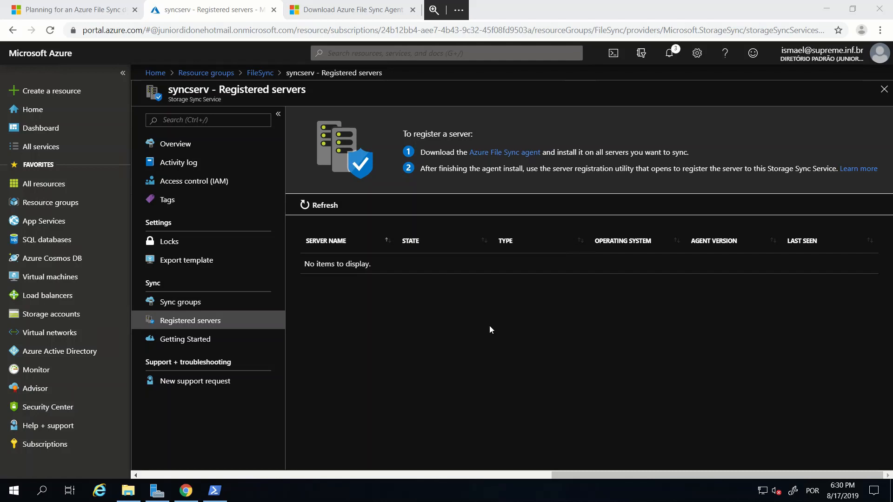
click(828, 7)
click(827, 7)
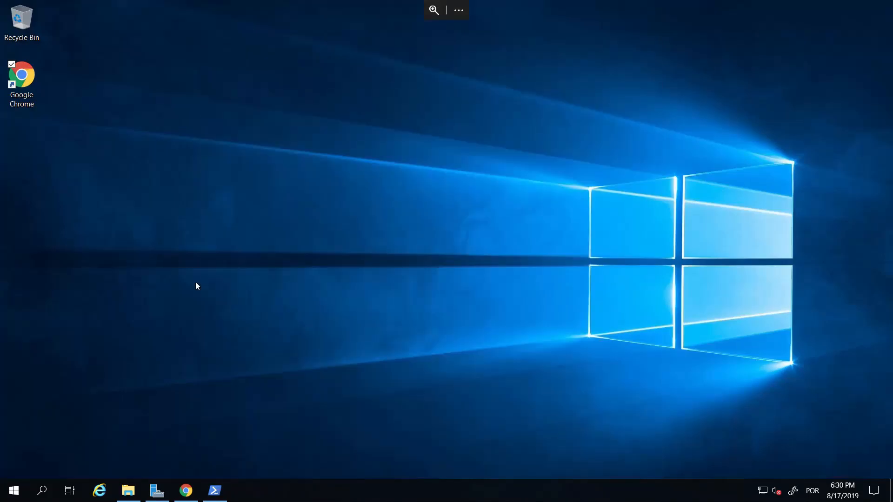
click(14, 490)
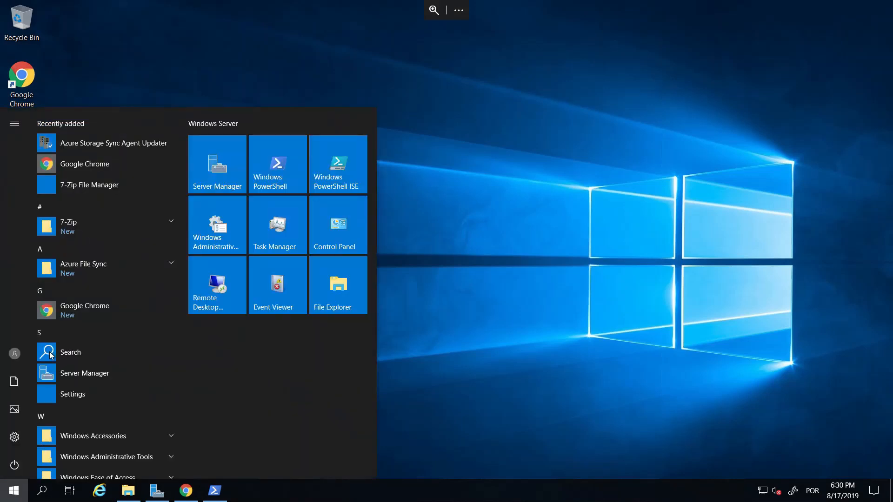
click(88, 272)
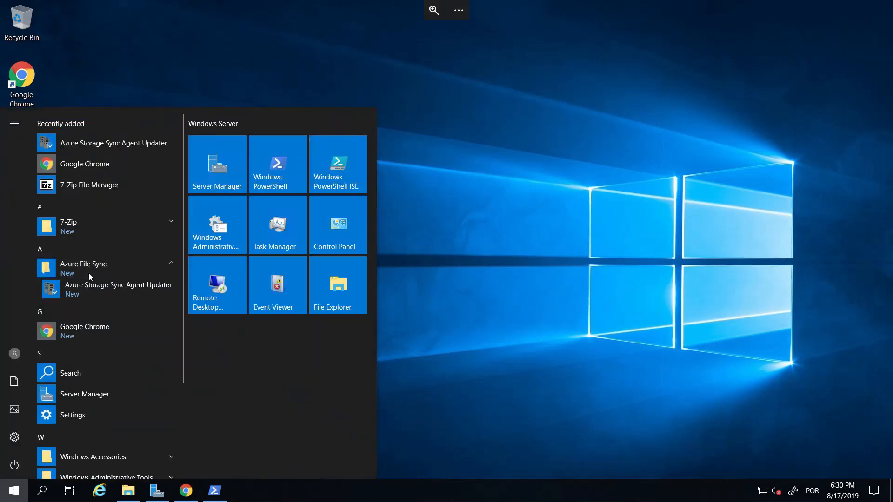
click(99, 289)
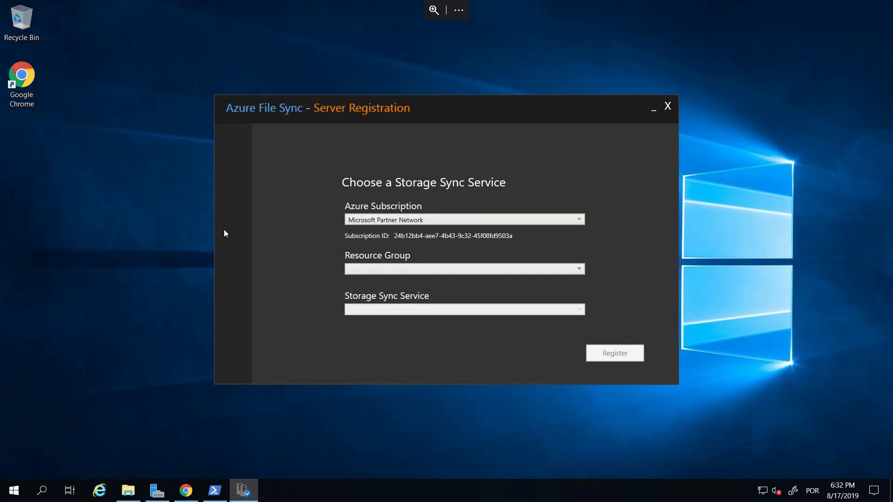
Register the server with resource group FileSync and storage sync service syncserv in Azure File Sync Server Registration
click(425, 268)
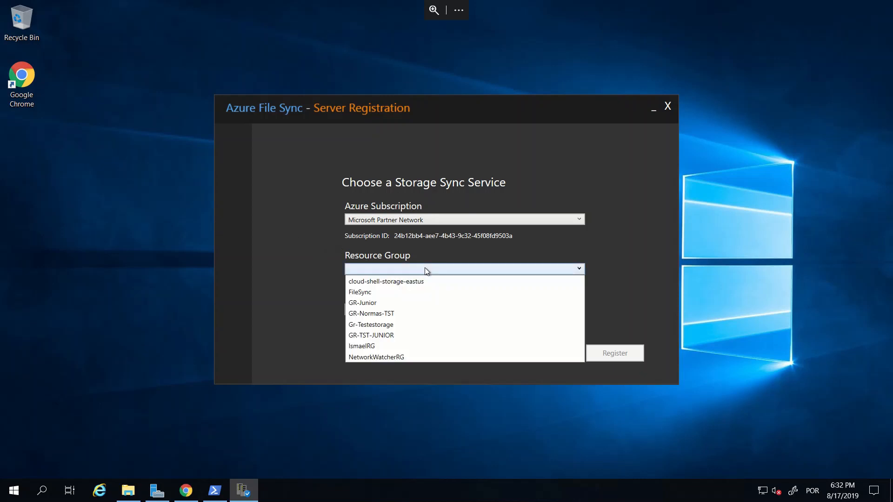
click(367, 292)
click(391, 311)
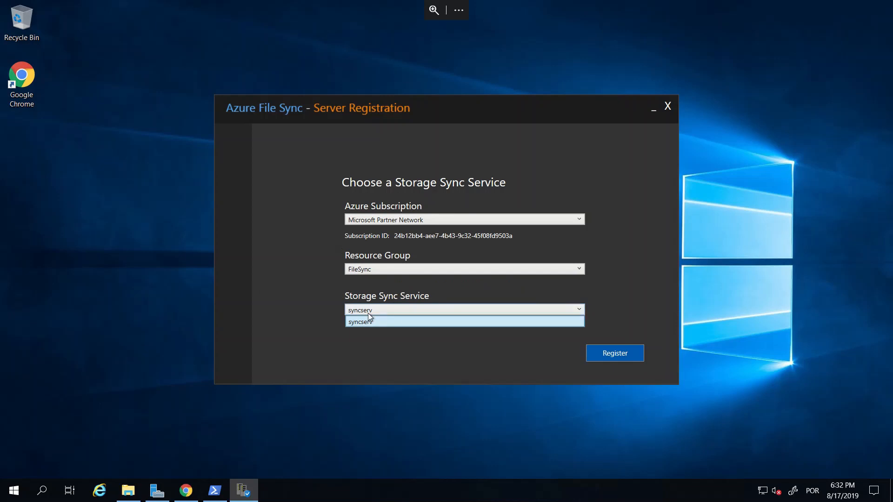
click(372, 314)
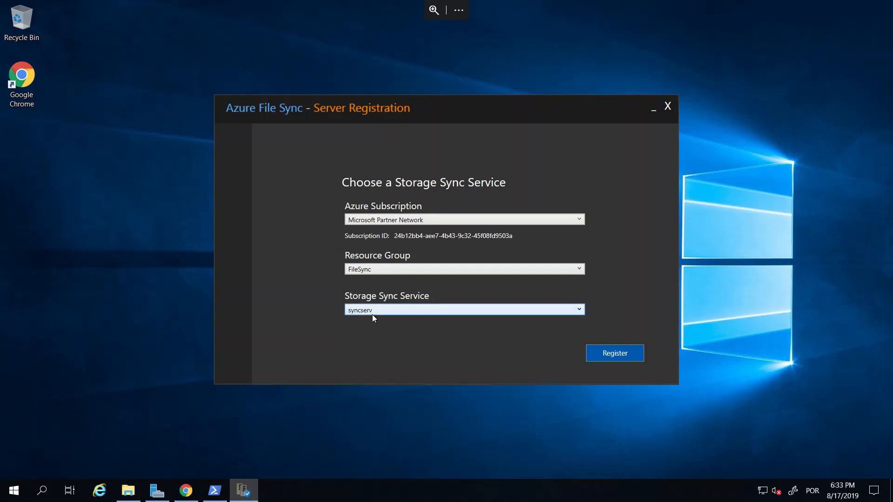
click(613, 353)
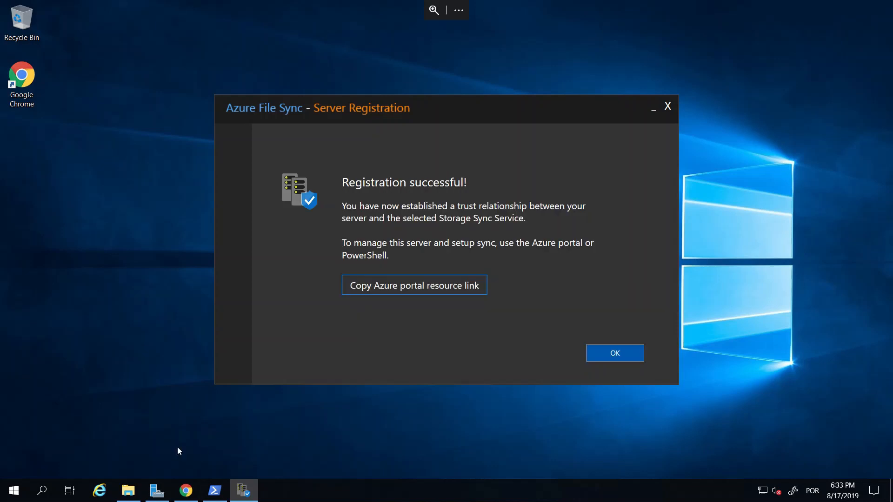
Switch back to the Azure portal in Chrome and reload syncserv's registered servers to check the server registration
click(187, 491)
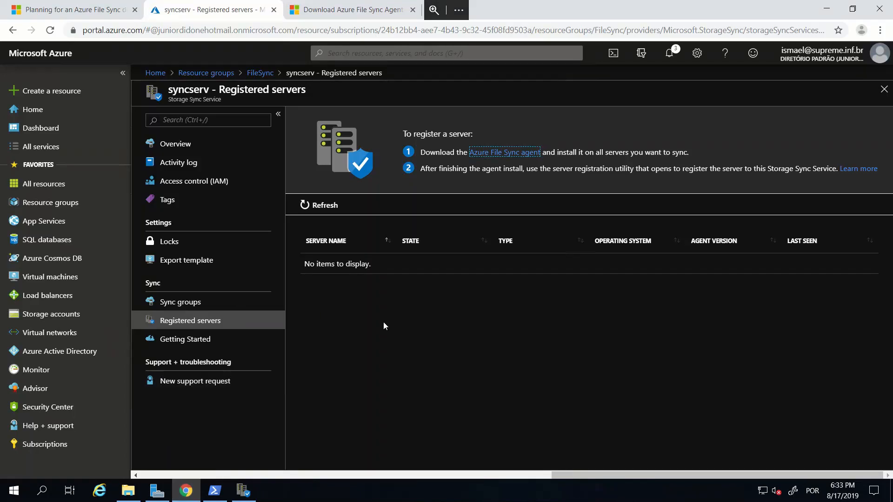
click(415, 334)
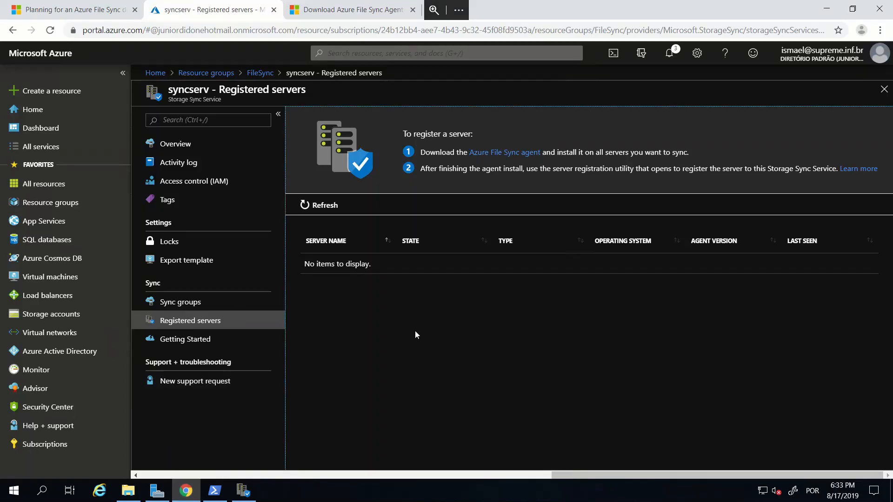
click(190, 305)
click(196, 324)
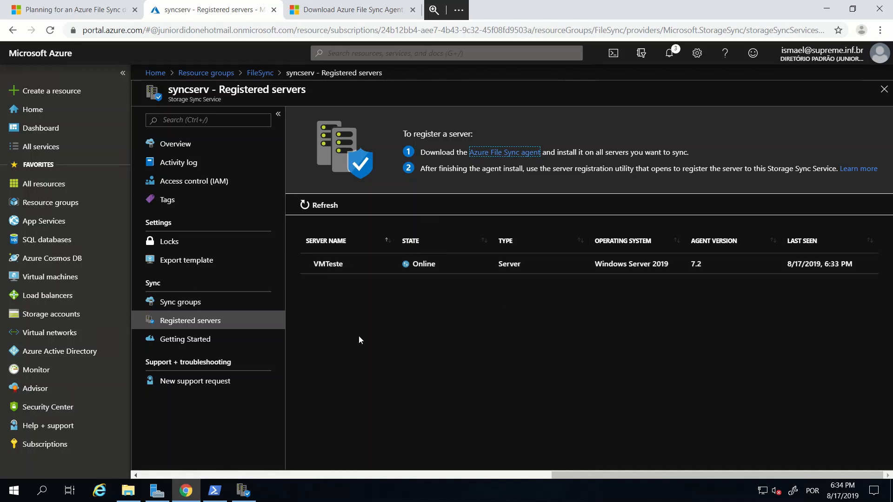
Start a new sync group in the syncserv service and name it servidoressync
click(181, 306)
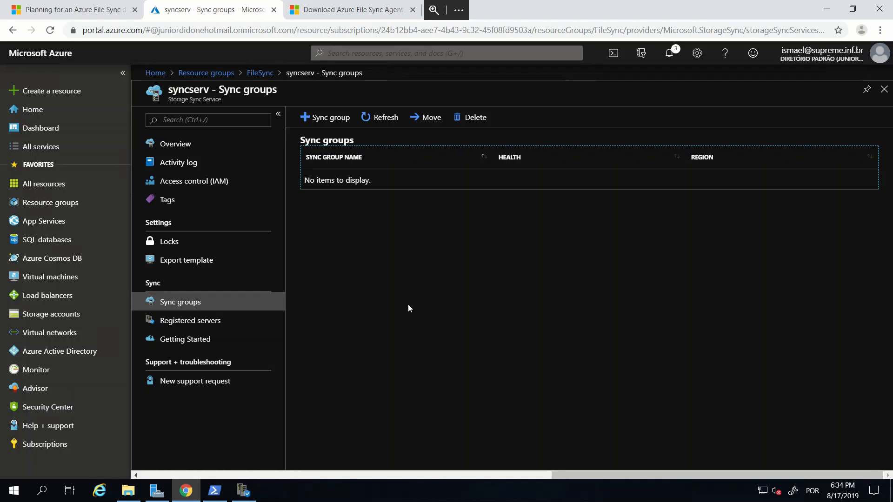
click(327, 117)
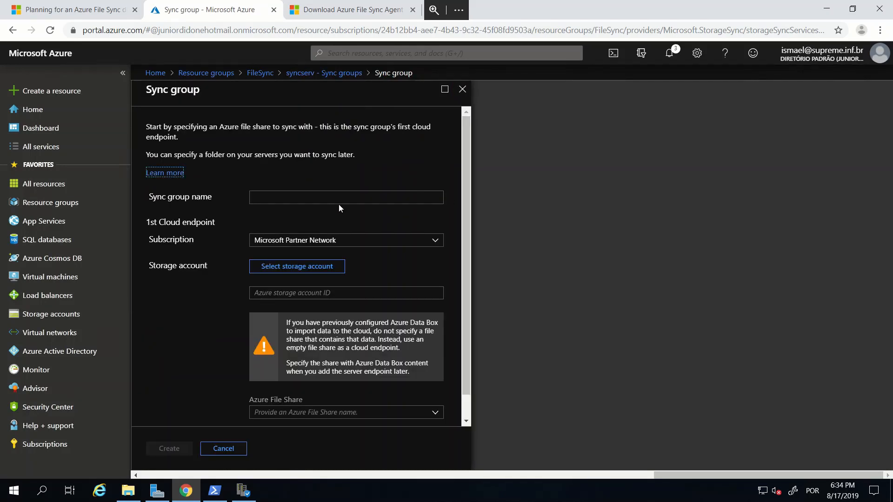
click(333, 200)
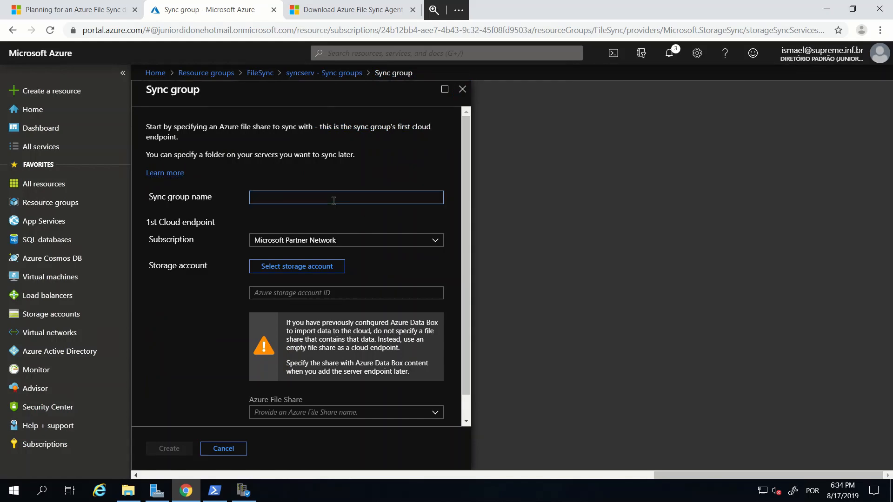
text(servidoressync)
Set the sync group's cloud endpoint to storage account storageaccouteste and Azure file share syncteste
click(297, 271)
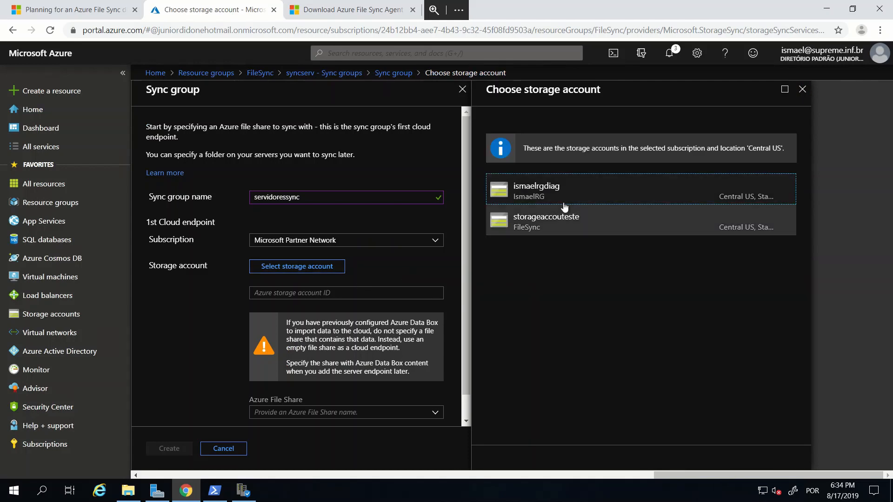
click(539, 228)
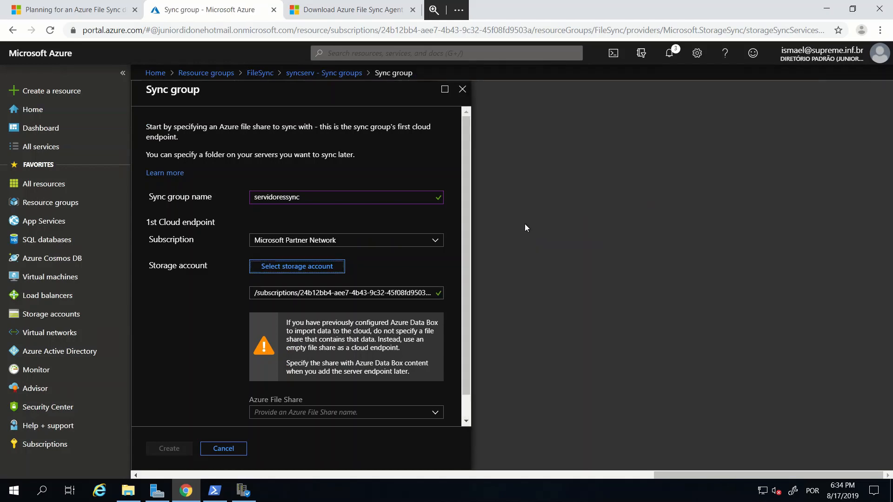
scroll(275, 360, down, 1)
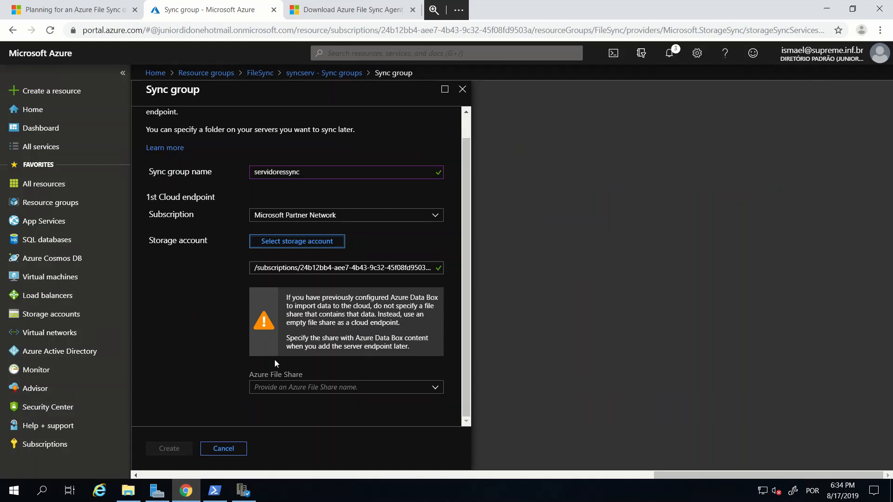
click(338, 387)
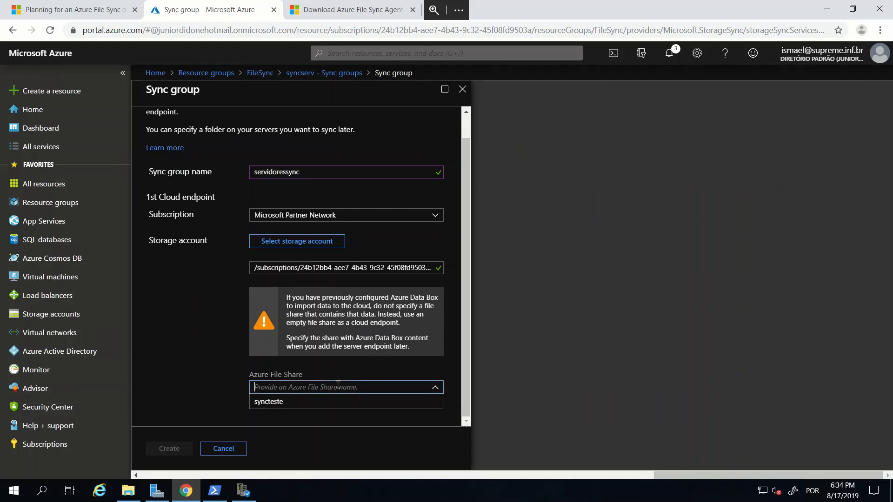
click(283, 403)
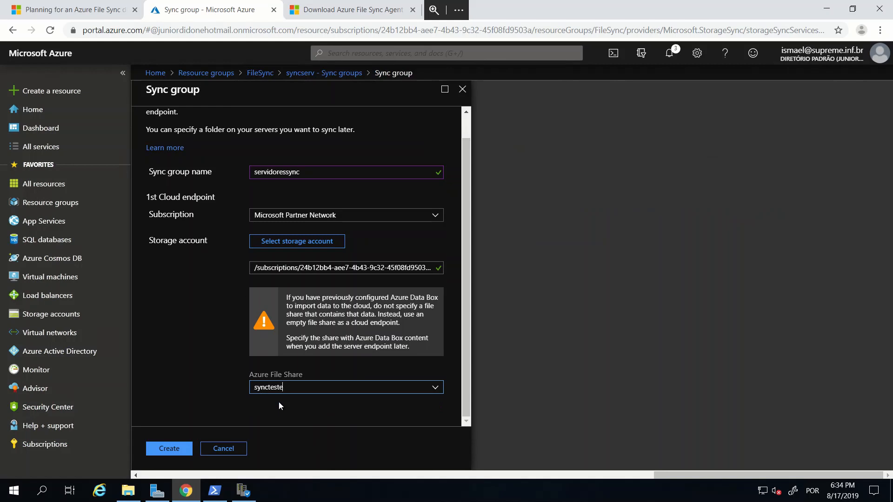
Create the servidoressync sync group with the chosen cloud endpoint and open it from the syncserv sync groups
click(221, 408)
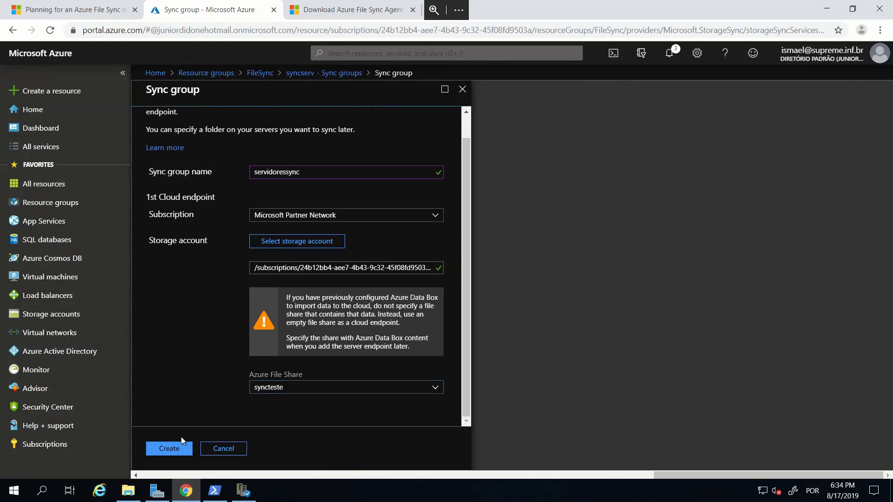
click(161, 449)
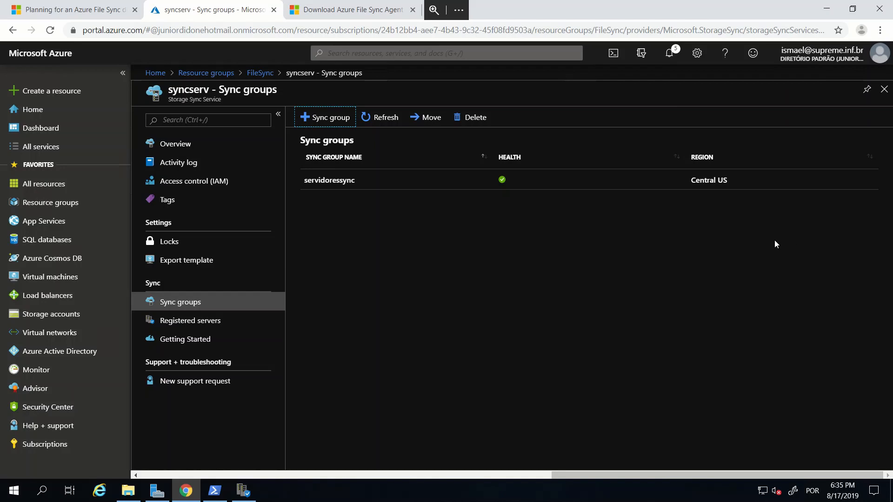
click(423, 186)
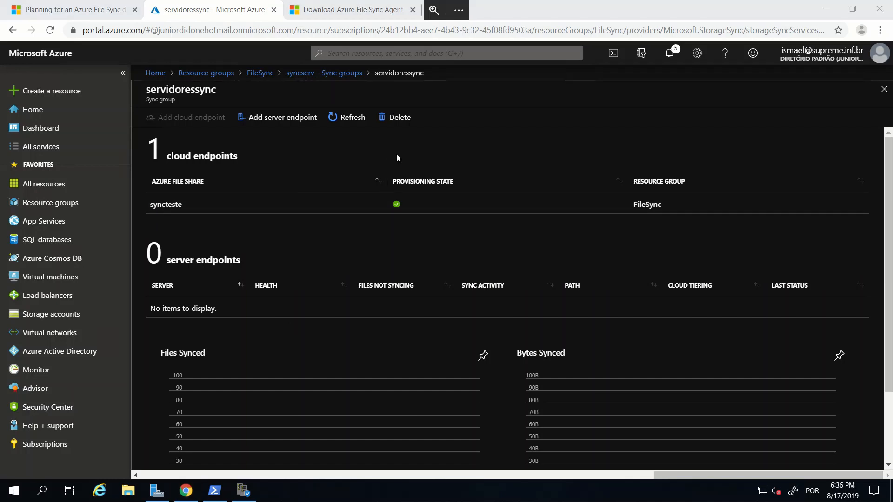
Start adding a server endpoint to the servidoressync sync group, with VMTeste as the registered server
click(291, 122)
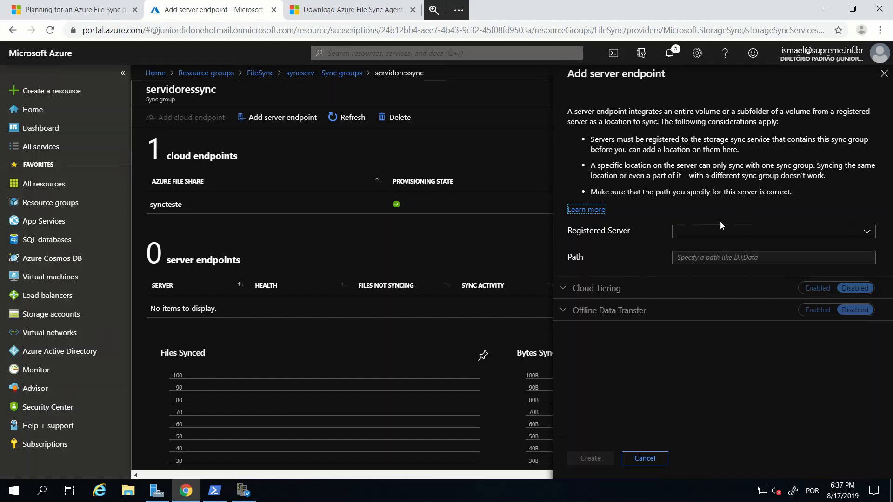
click(734, 235)
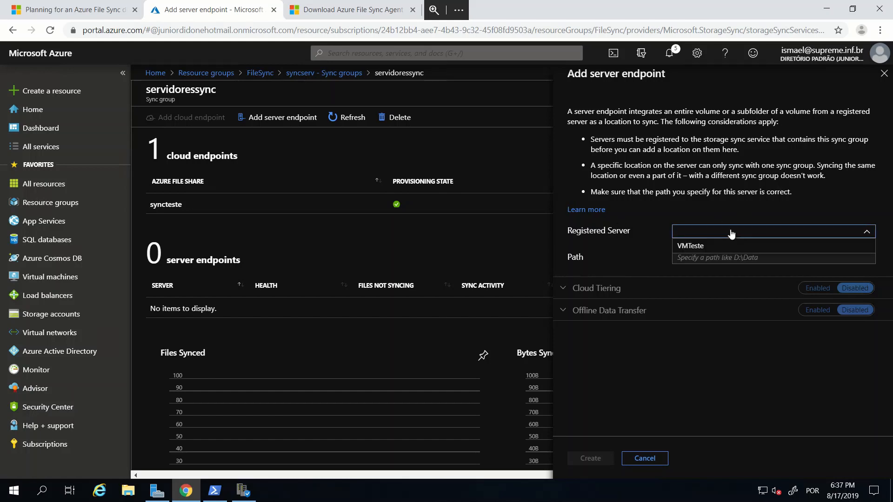
click(695, 247)
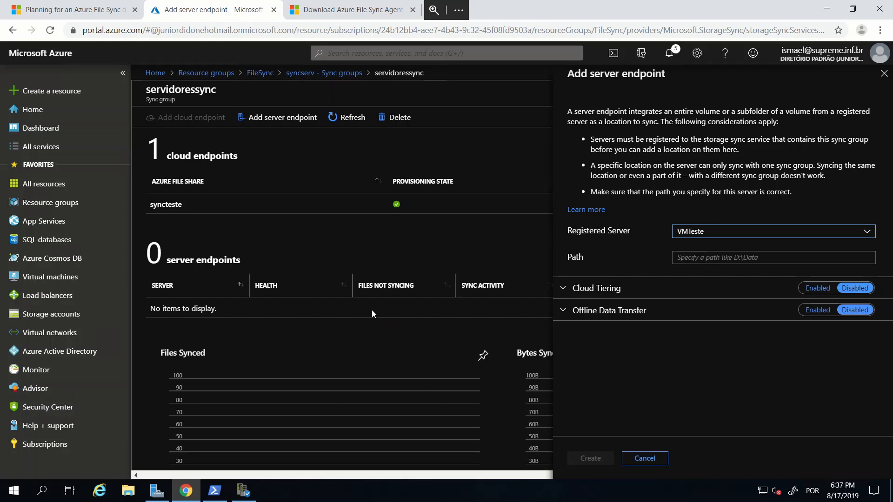
Switch to File Explorer, look through the files in the Arquivos folder on drive C: and copy the folder's path
click(128, 494)
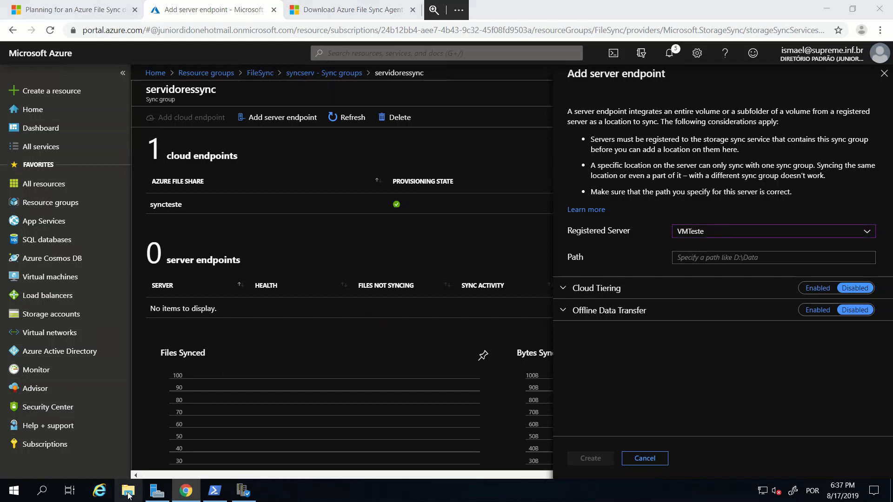
click(160, 212)
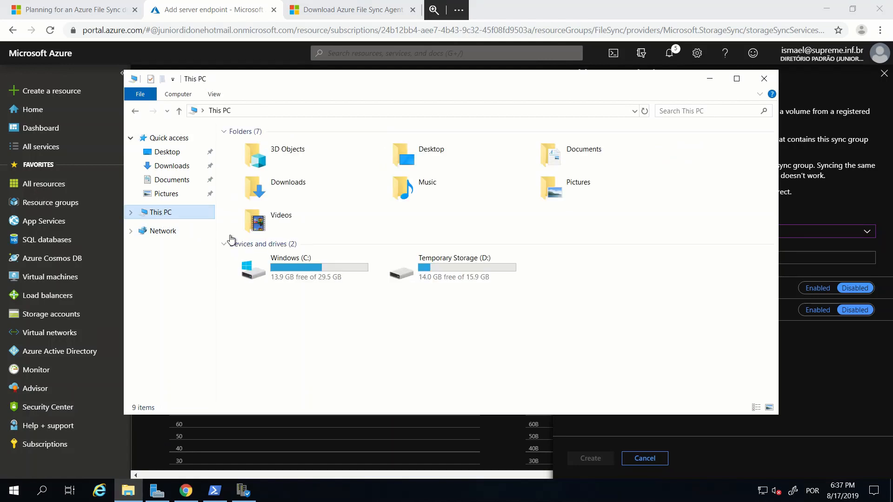
double_click(284, 263)
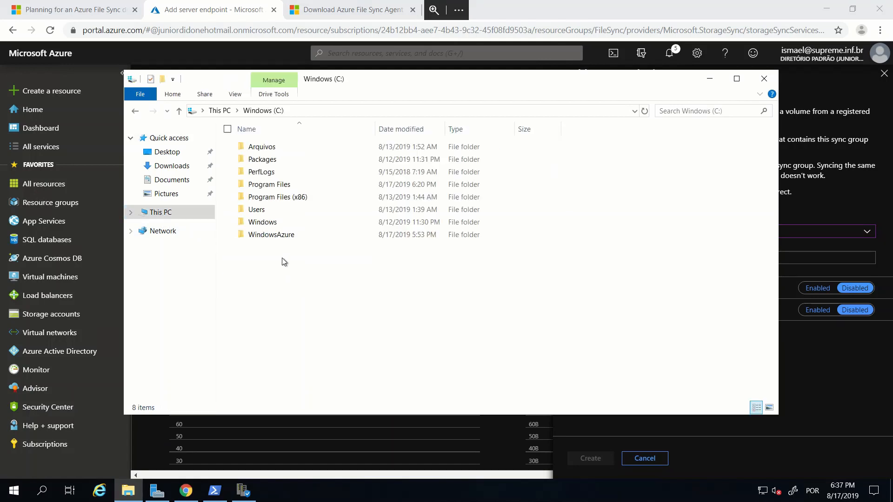
double_click(262, 147)
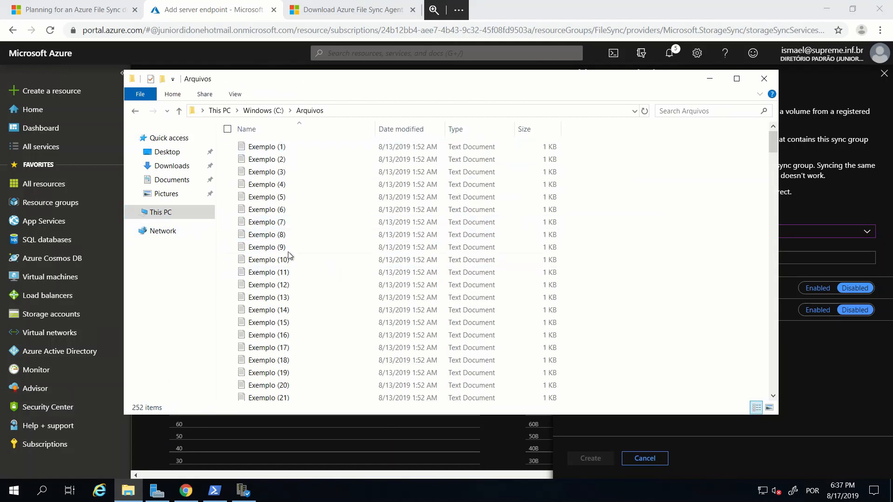
scroll(332, 272, down, 20)
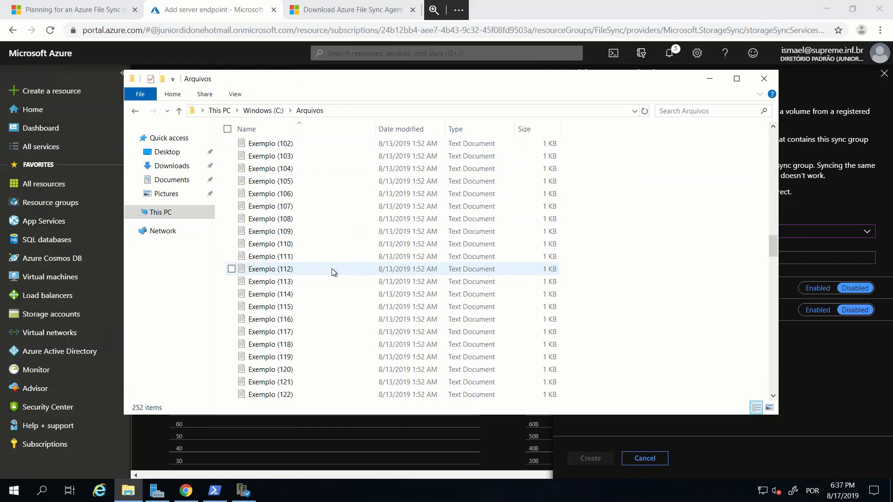
scroll(332, 268, down, 20)
scroll(331, 263, up, 15)
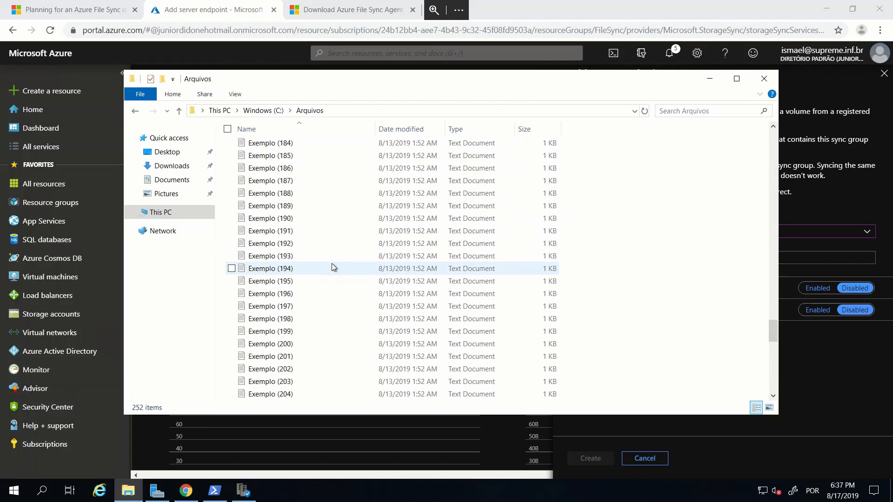
scroll(331, 263, up, 20)
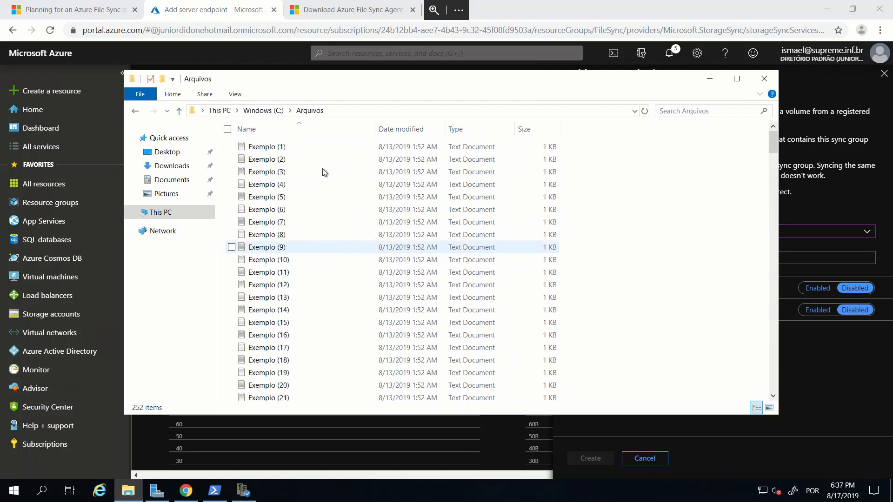
click(366, 109)
key(ctrl+c)
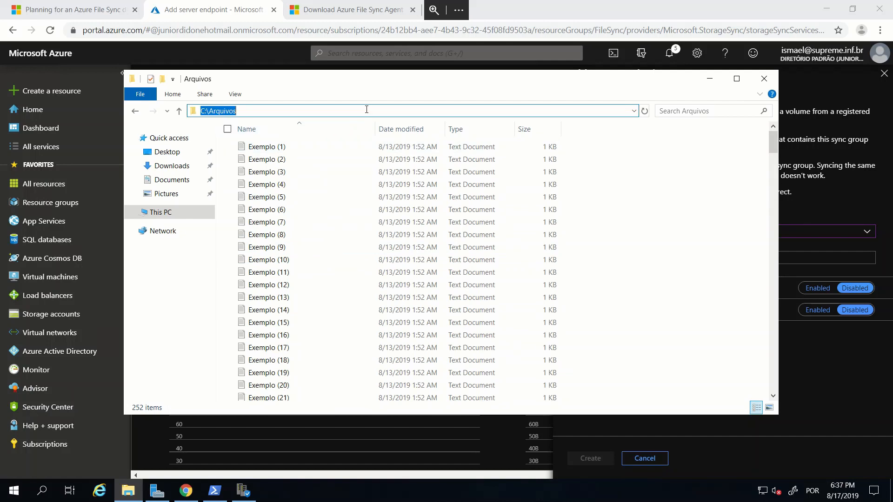
Switch back to the Azure portal in Chrome and set the server endpoint's path to C:\Arquivos
click(793, 259)
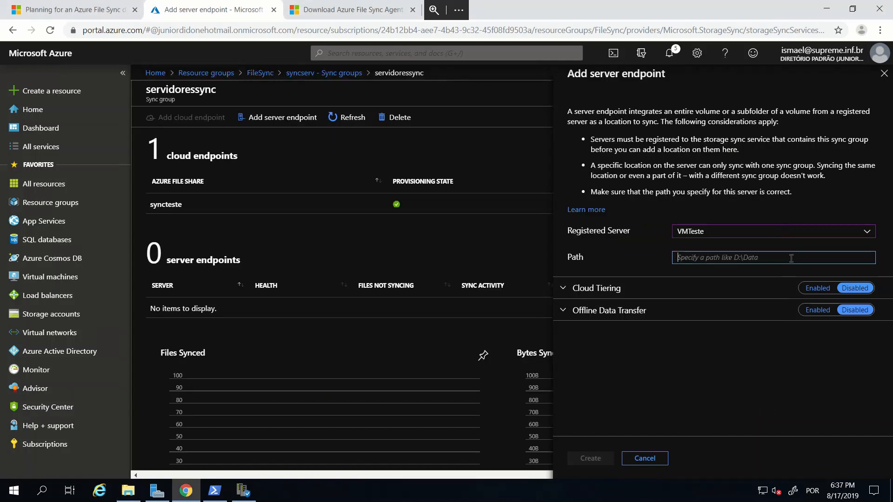
key(ctrl+v)
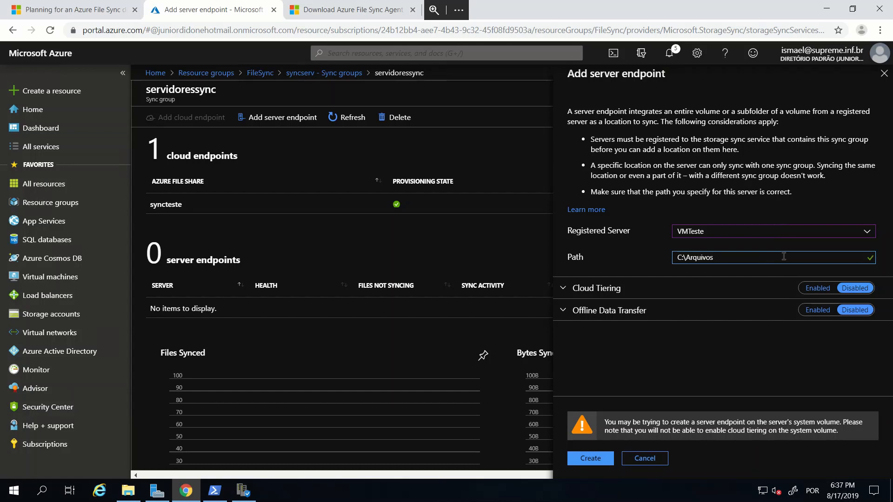
key(Tab)
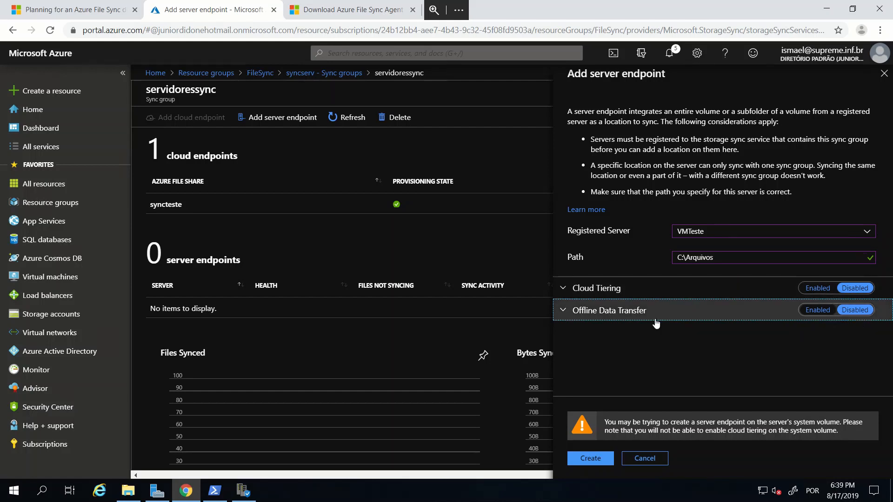
Review the Offline Data Transfer and Cloud Tiering settings of the new server endpoint
click(563, 312)
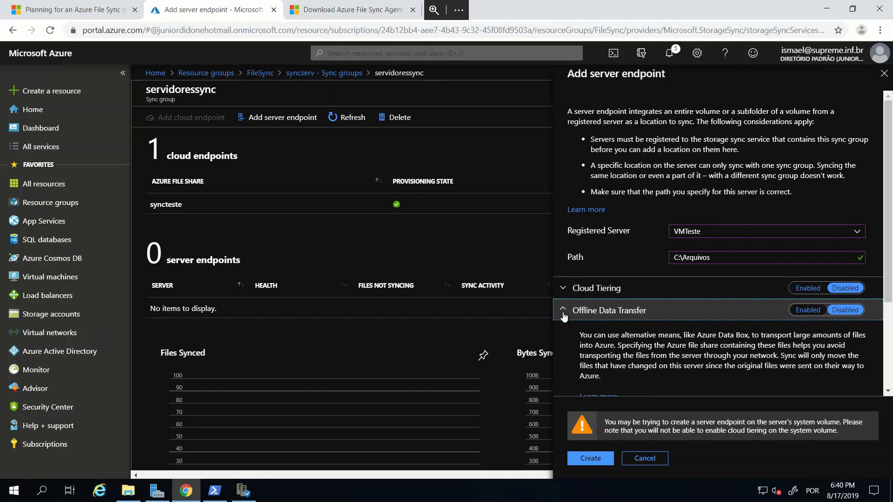
click(563, 312)
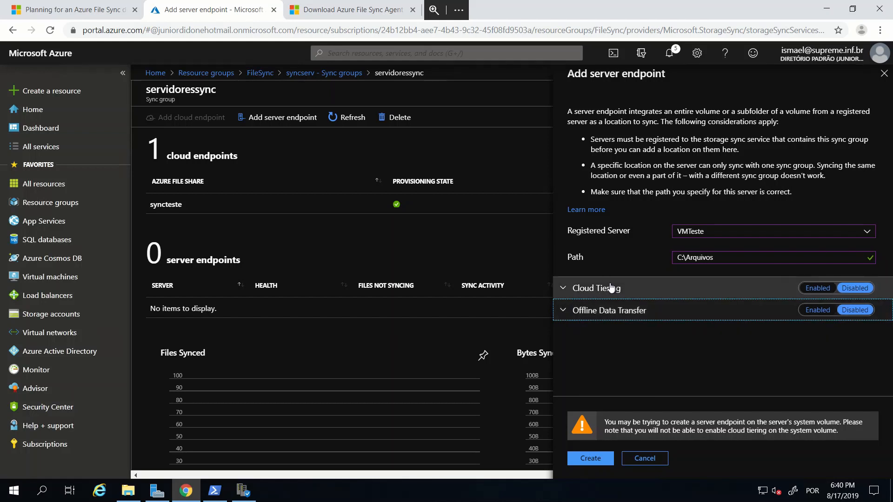
click(564, 289)
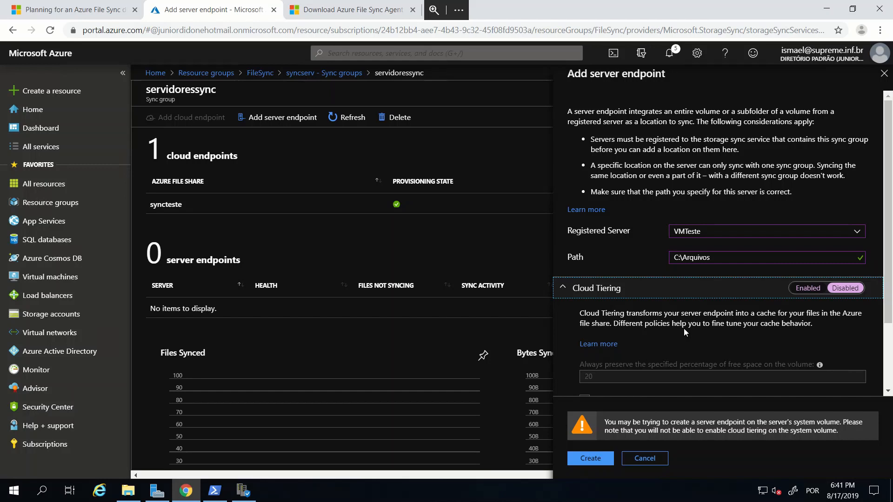
scroll(684, 328, down, 2)
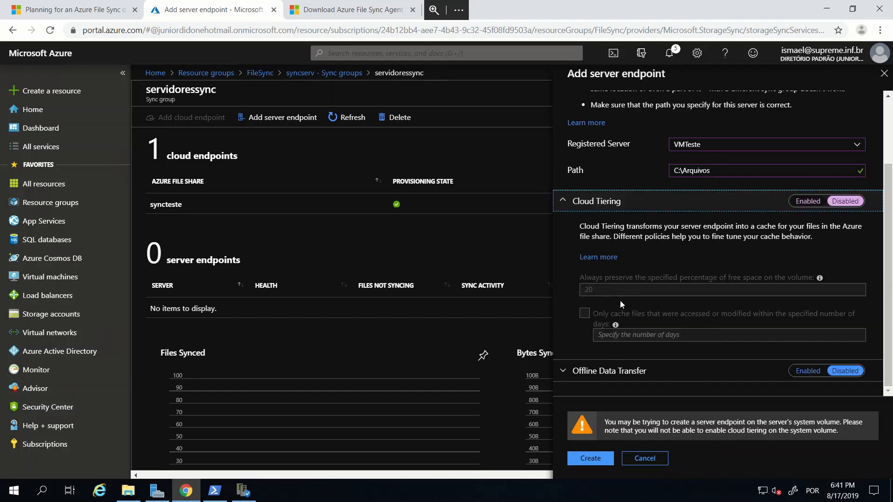
Try Cloud Tiering with caching limited to files accessed or modified within 30 days, and disable it again
click(810, 203)
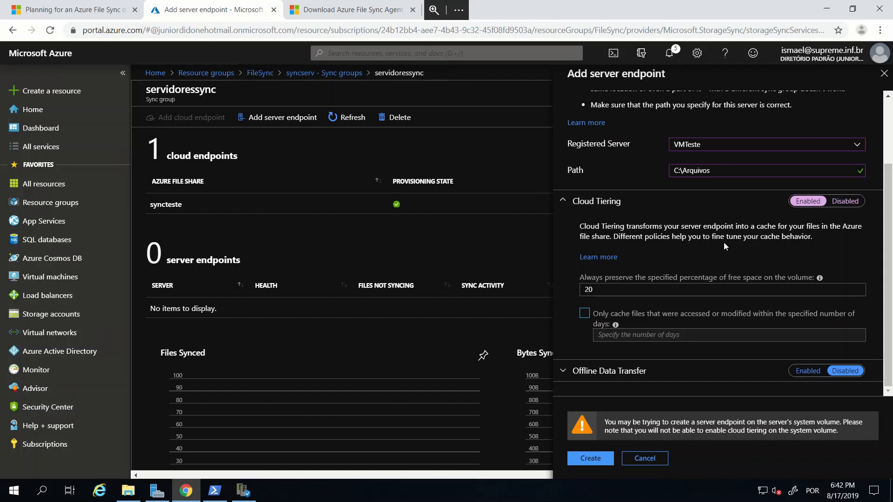
click(584, 313)
click(613, 335)
text(30)
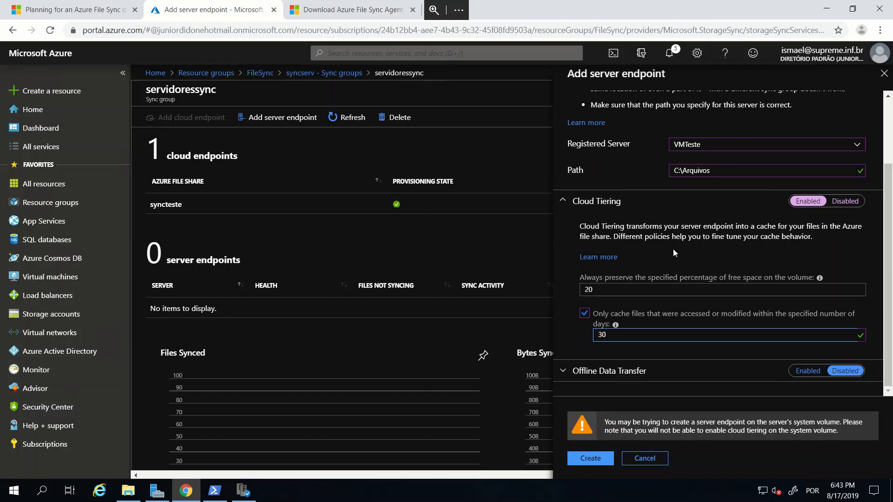
click(844, 201)
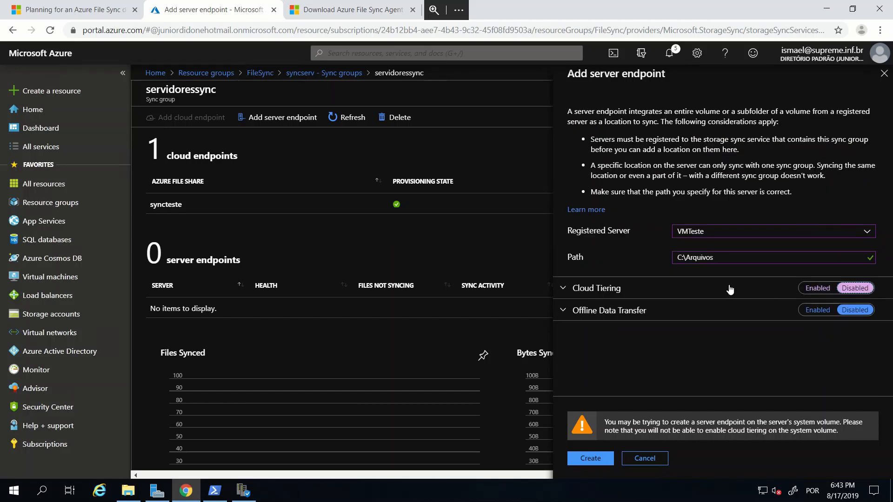
Create the server endpoint and open VMTeste's endpoint properties to check its health and sync activity
click(590, 459)
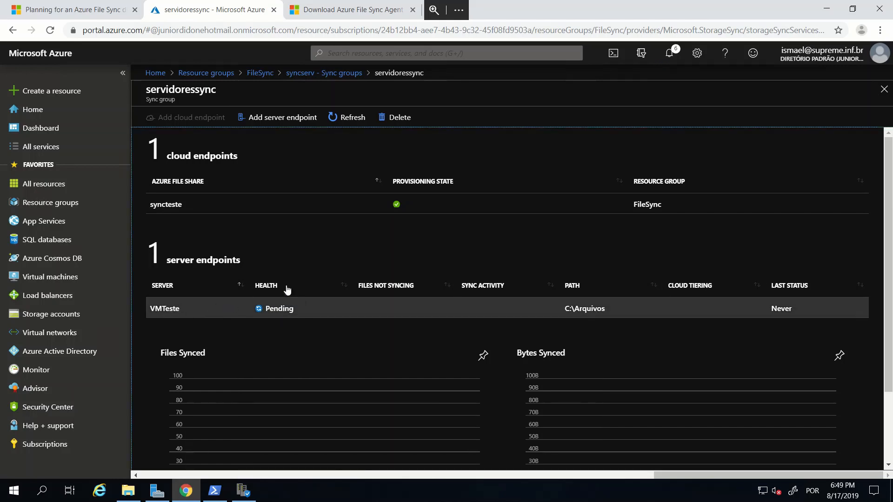
click(315, 315)
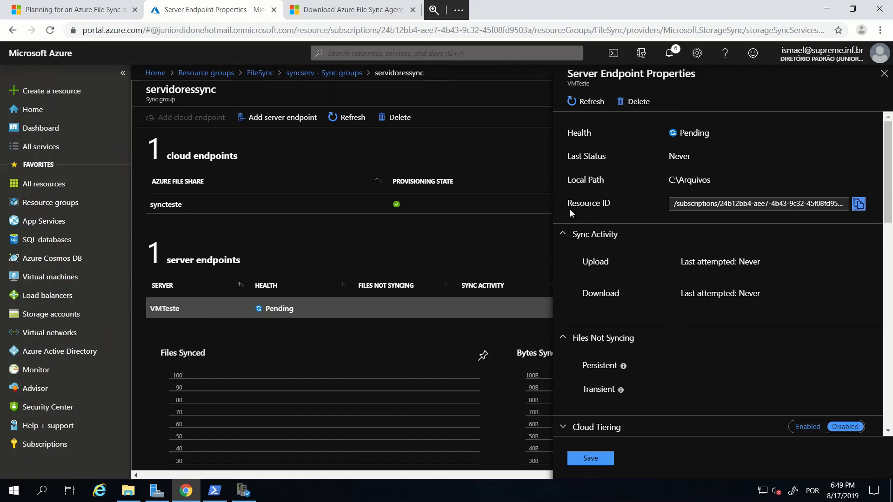
click(507, 176)
click(514, 145)
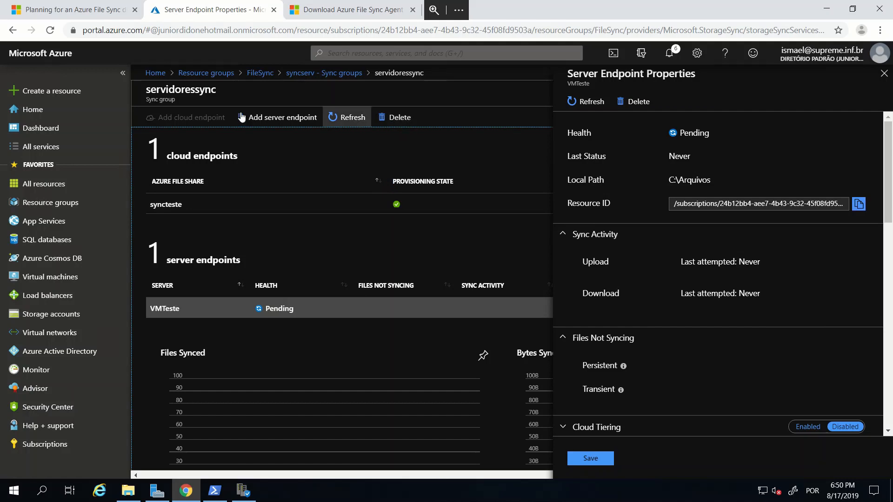
Open the syncteste file share of storageaccouteste in the FileSync resource group to check for the server's files
click(257, 75)
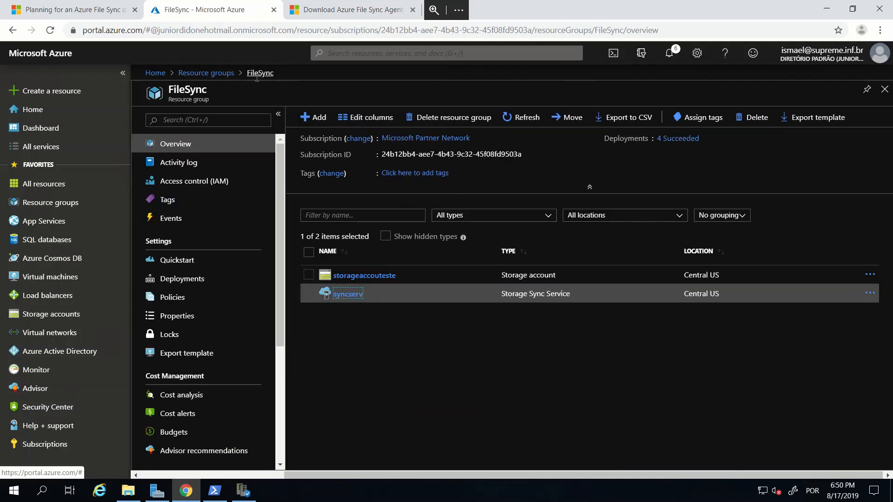
click(375, 278)
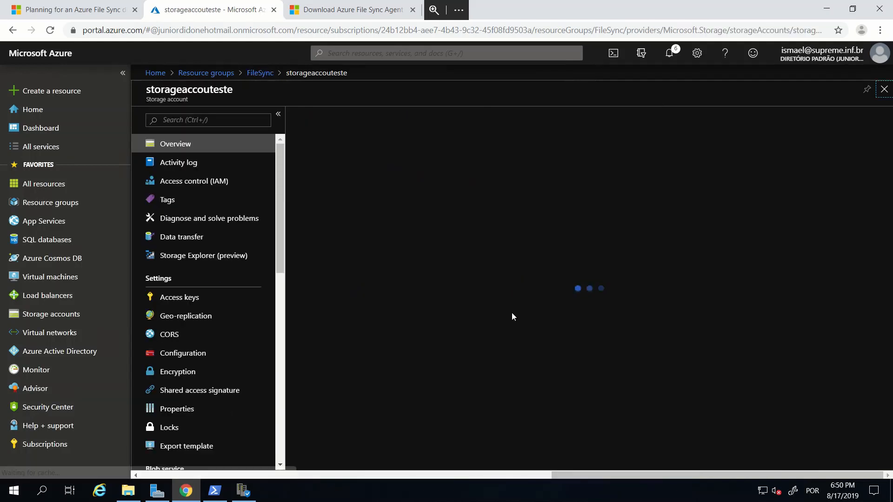
click(516, 286)
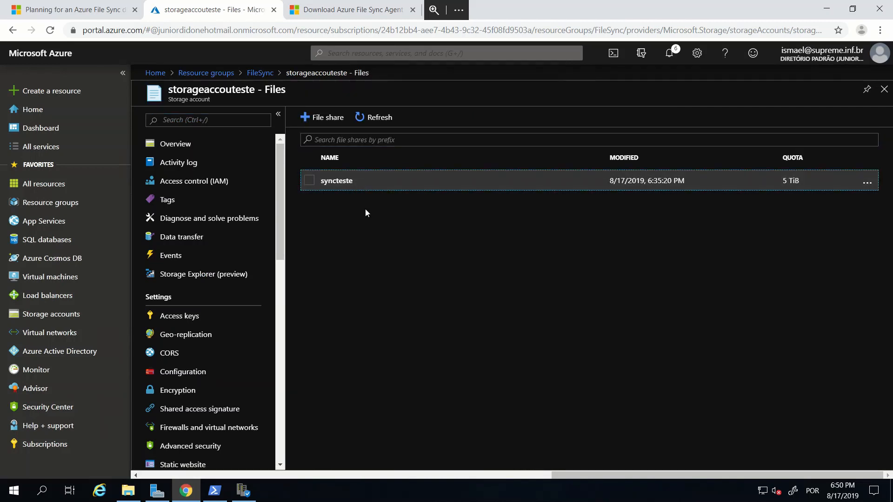
click(353, 181)
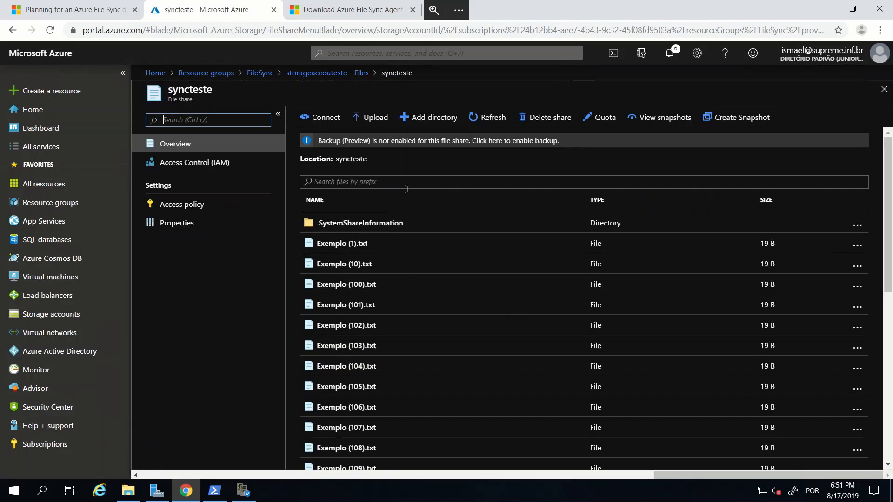